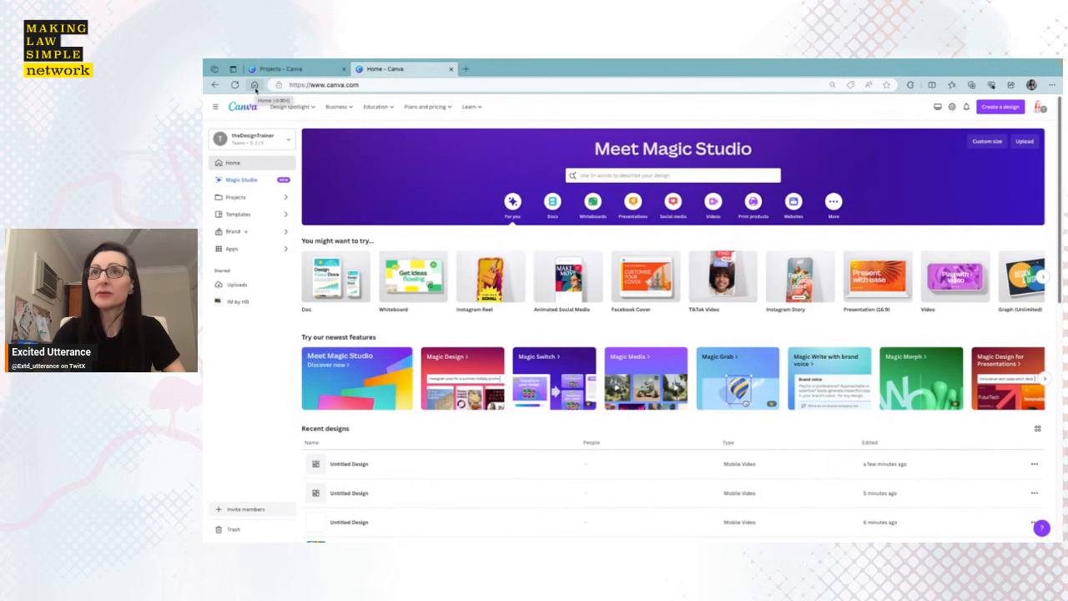
Step: Open the "duck example" design from the recent designs, preview its animation in full view, and close the preview
left_click(254, 86)
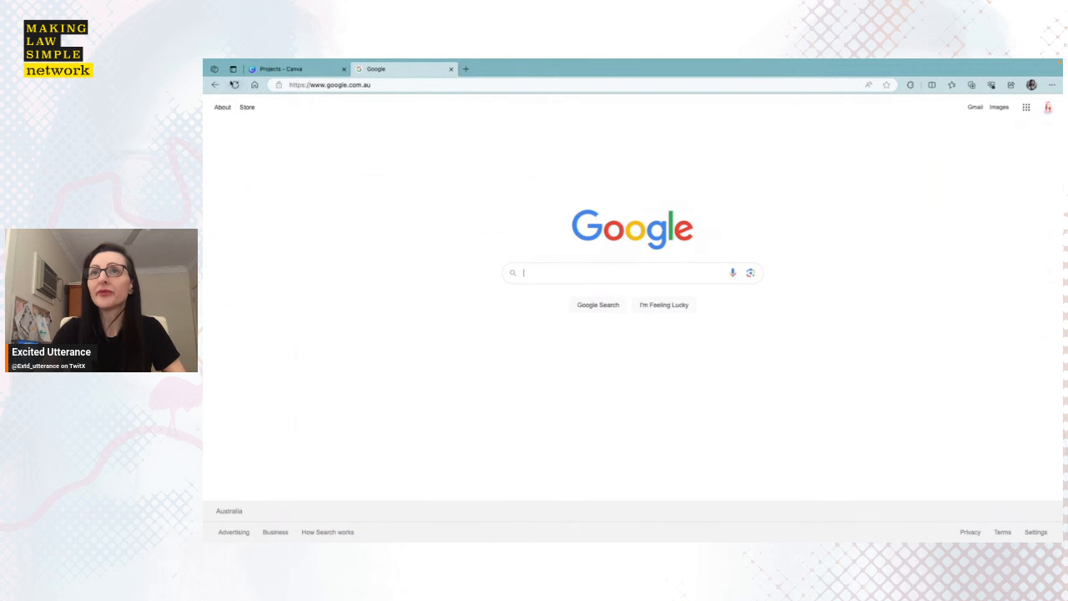
left_click(215, 85)
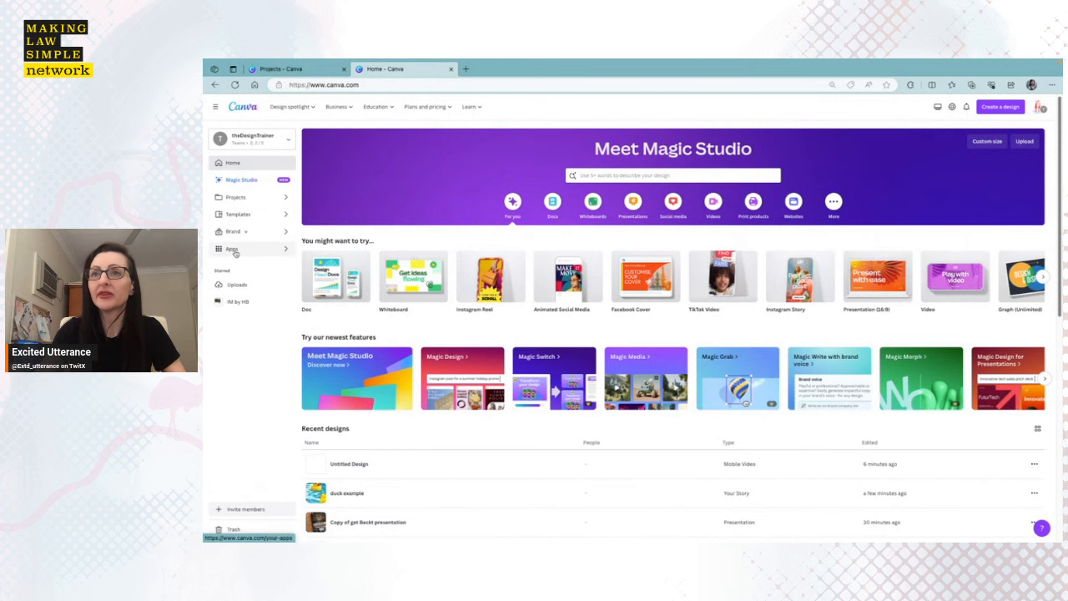
scroll(534, 501, "down", 2)
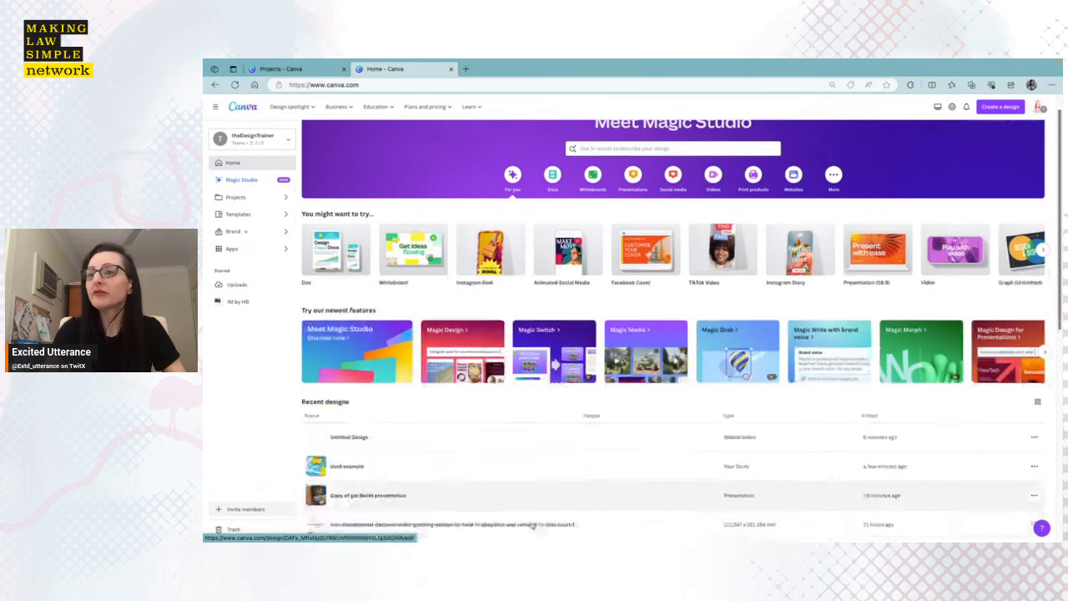
scroll(550, 466, "down", 3)
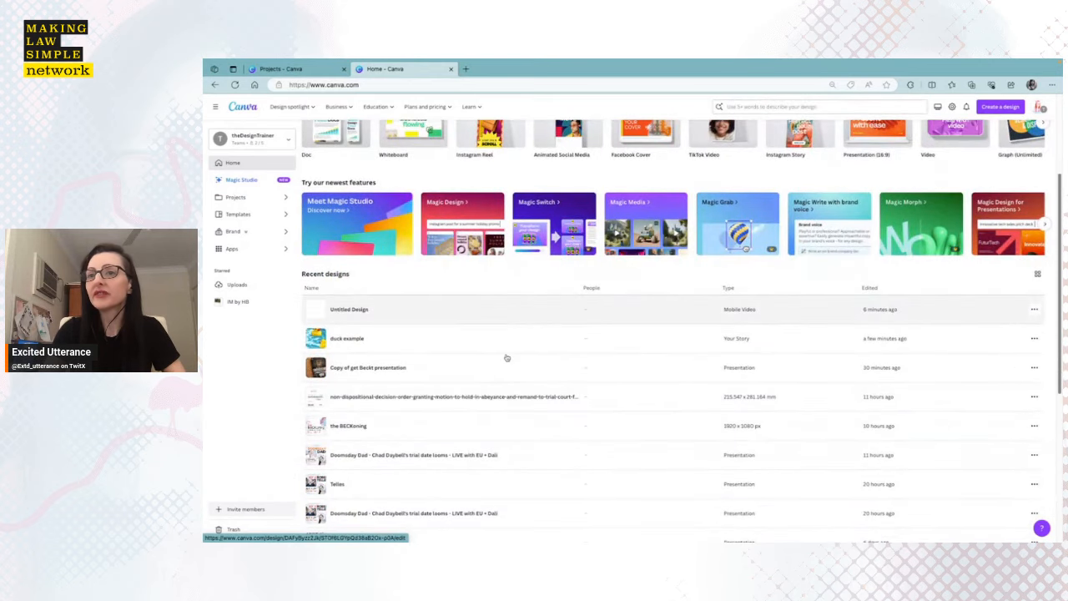
scroll(439, 372, "up", 1)
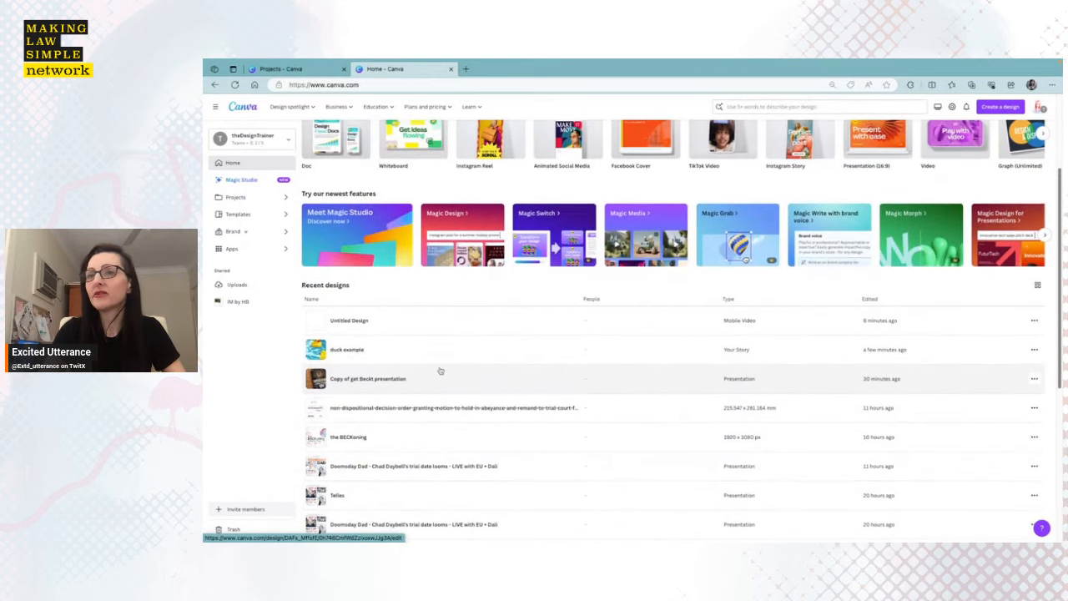
scroll(387, 370, "up", 1)
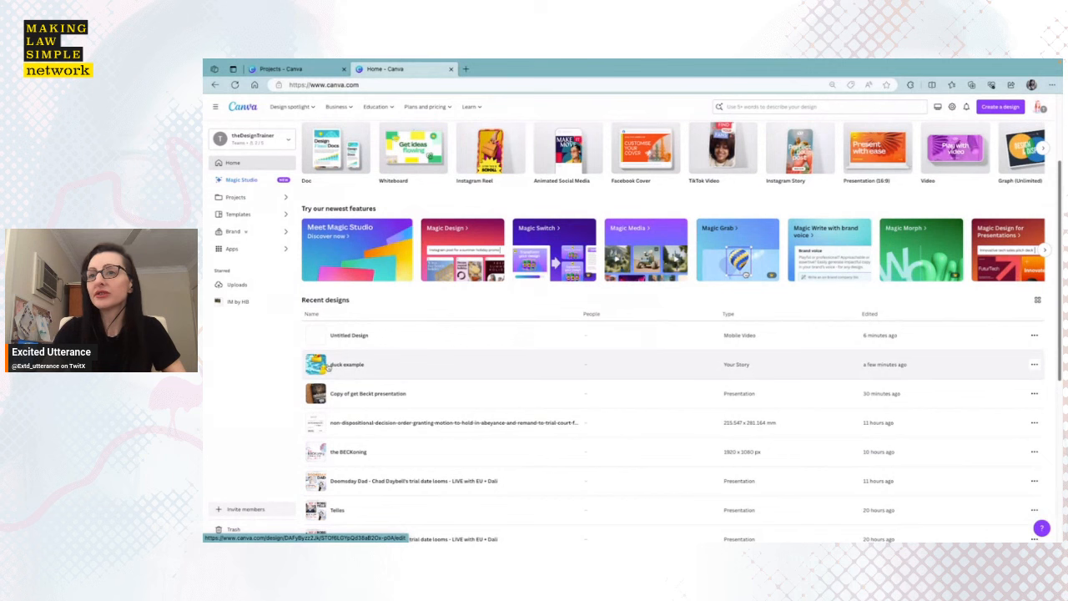
left_click(321, 365)
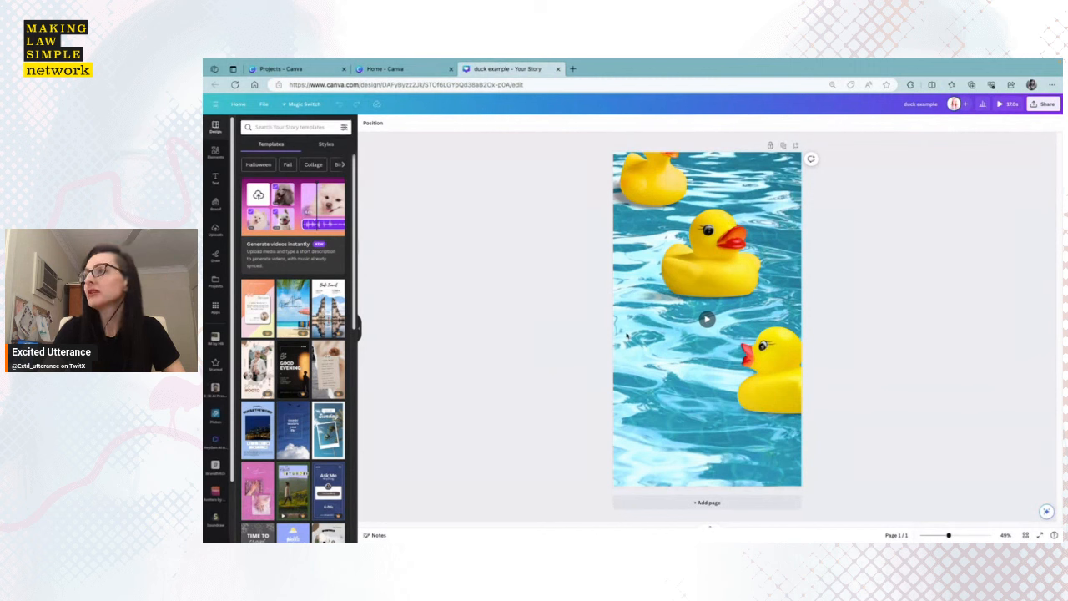
left_click(1007, 104)
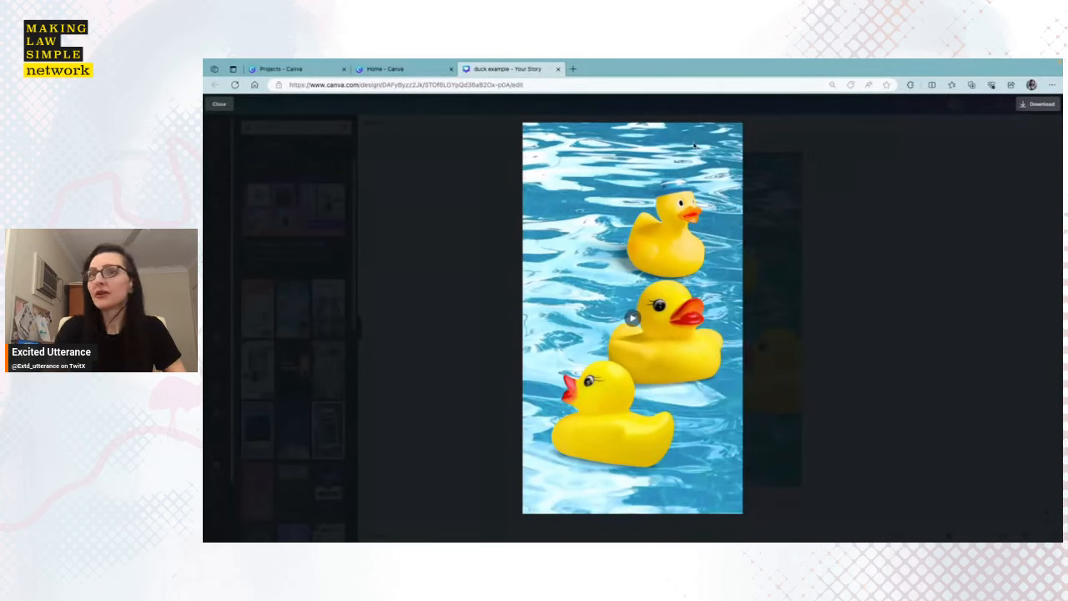
left_click(221, 104)
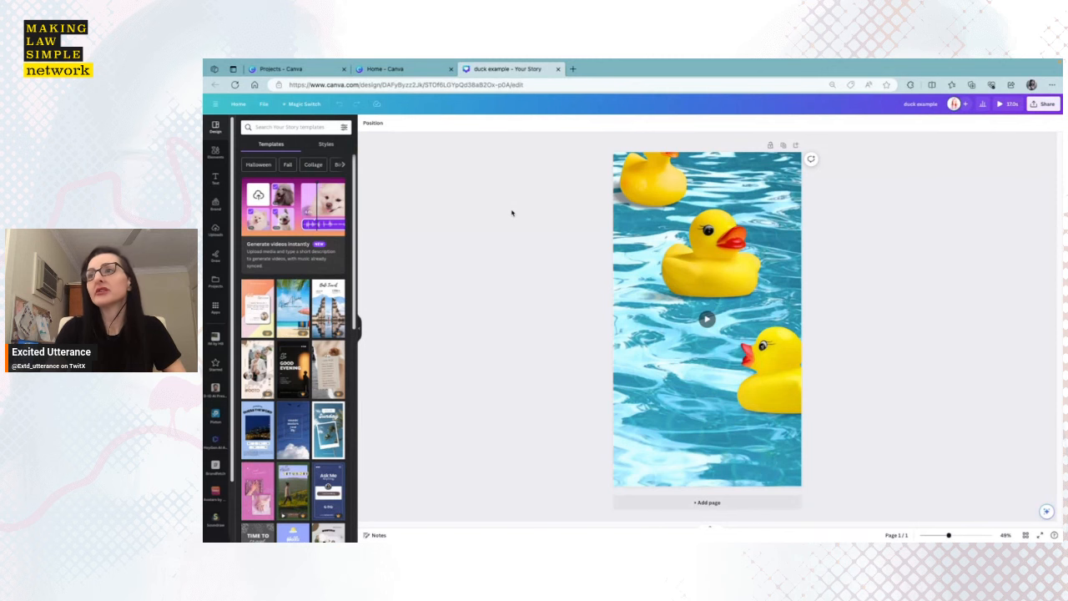
Step: Return to the home page and create a new blank Mobile Video design by searching for "mobile video"
left_click(238, 106)
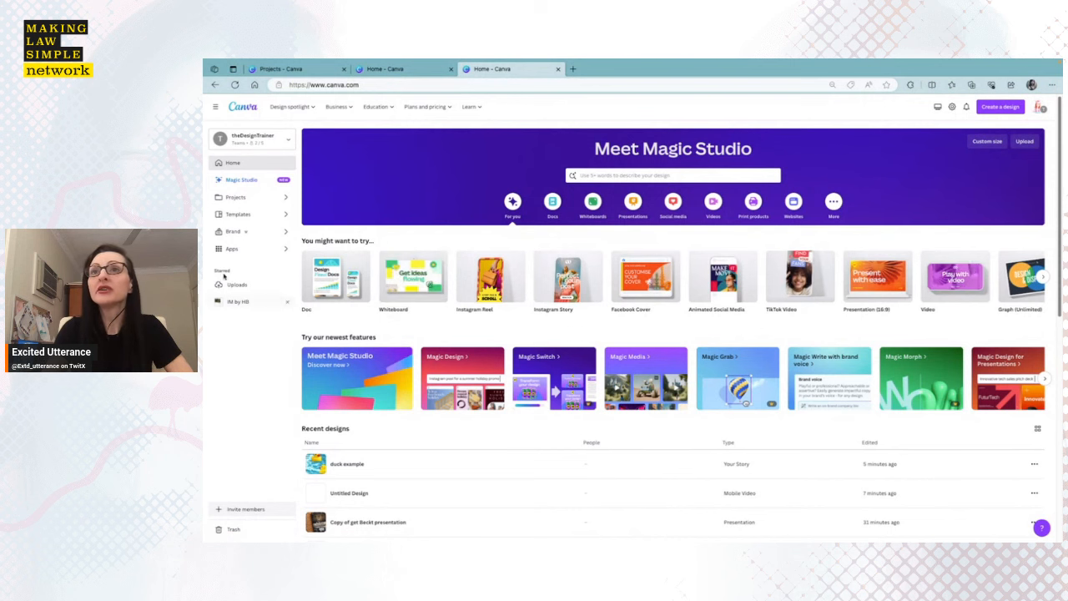
left_click(1002, 107)
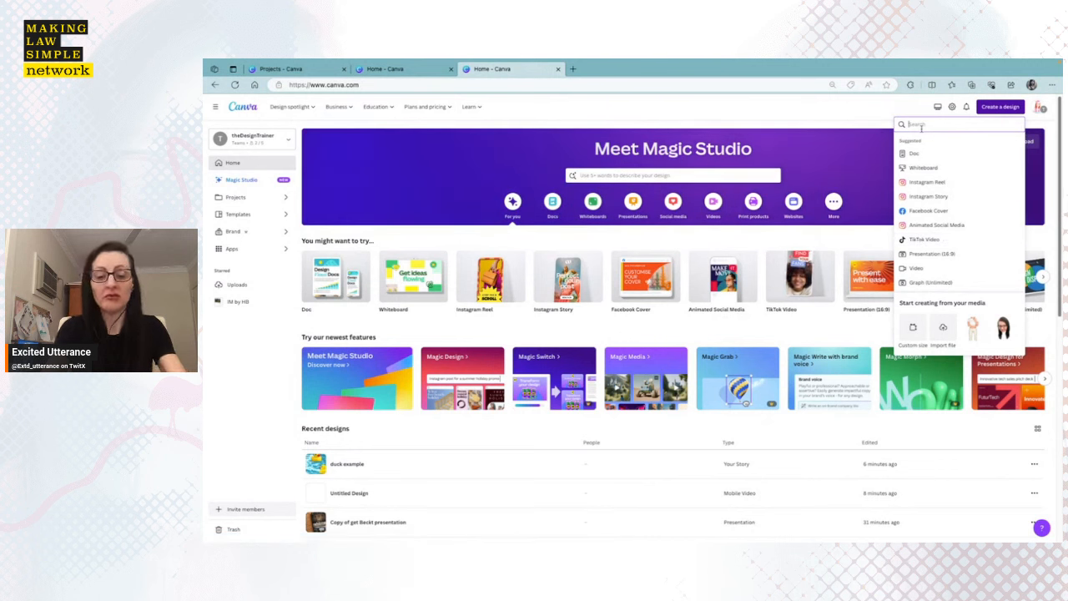
type("mobile video")
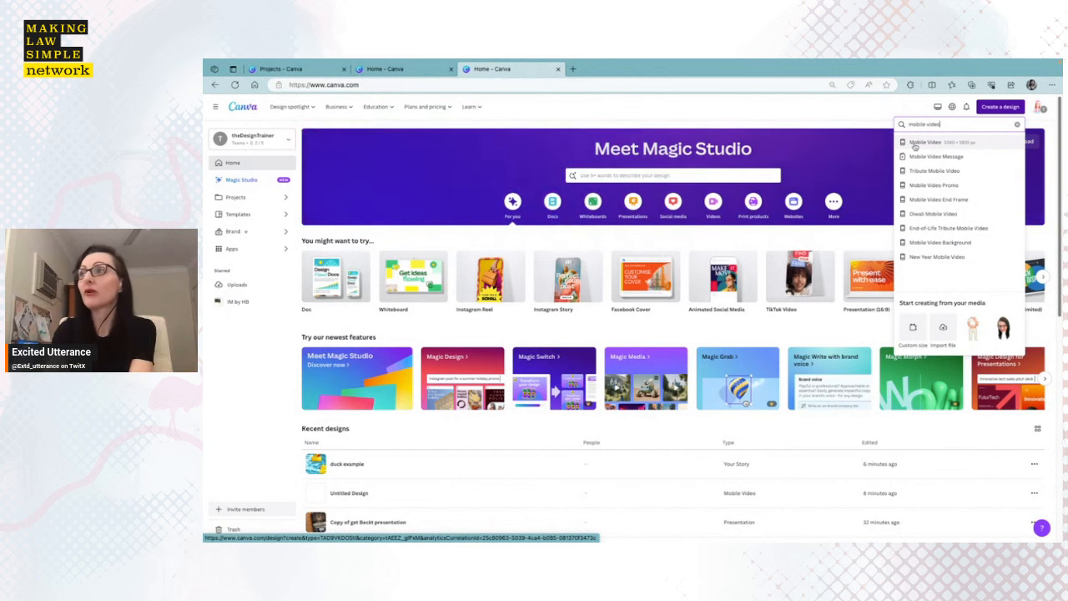
left_click(915, 144)
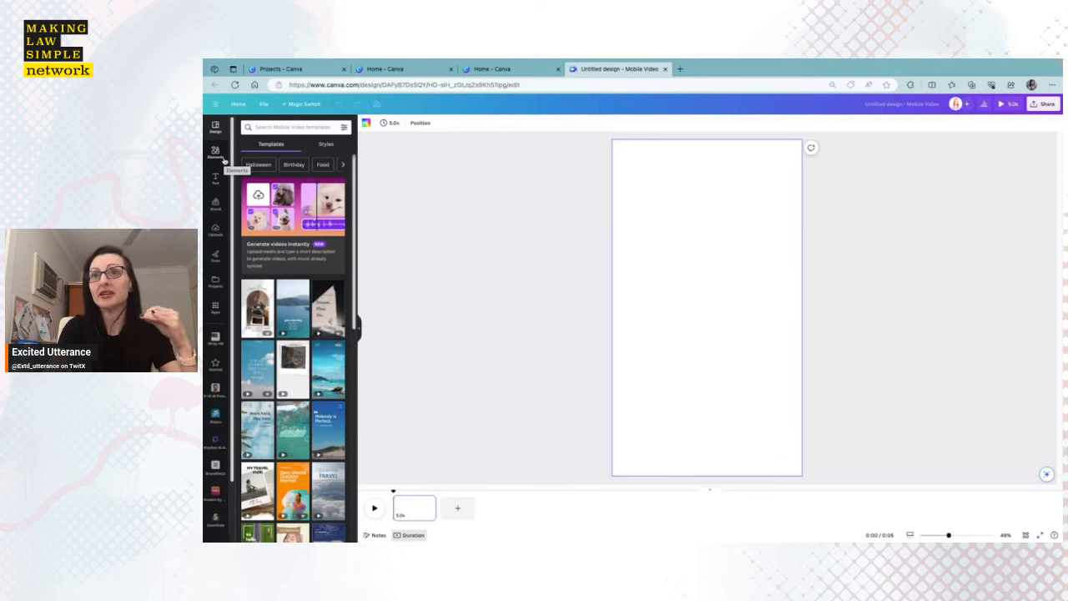
Step: Search the elements for "pool" and list all of the video results
left_click(215, 154)
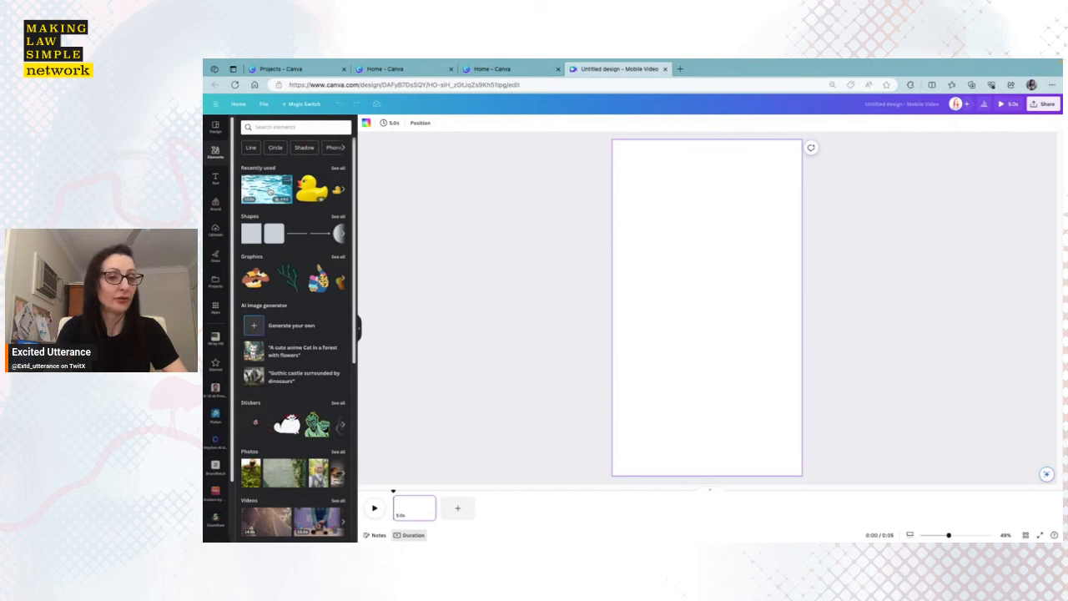
left_click(258, 127)
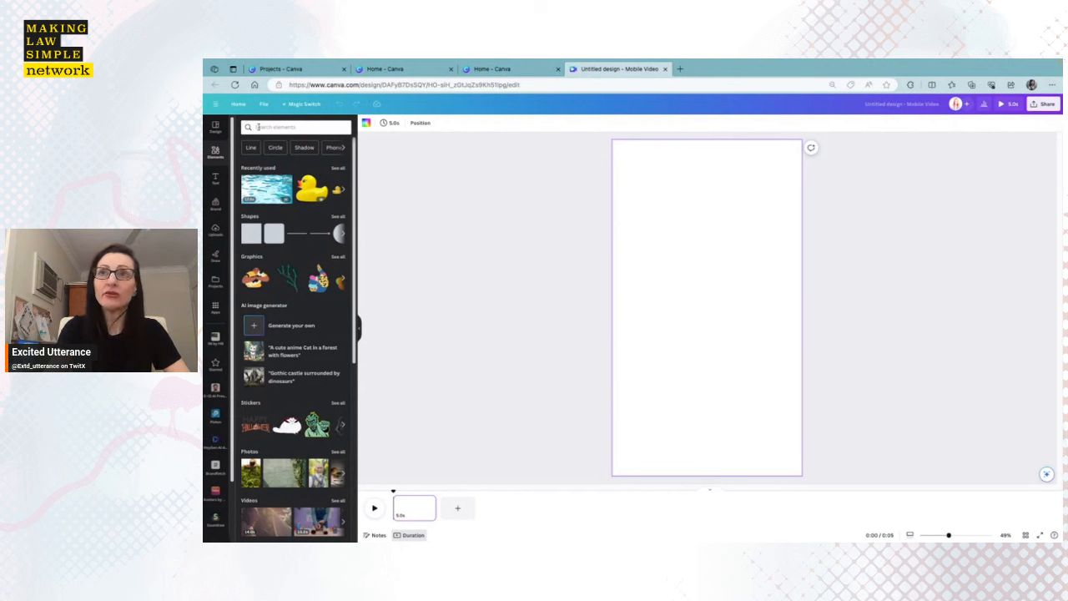
left_click(273, 127)
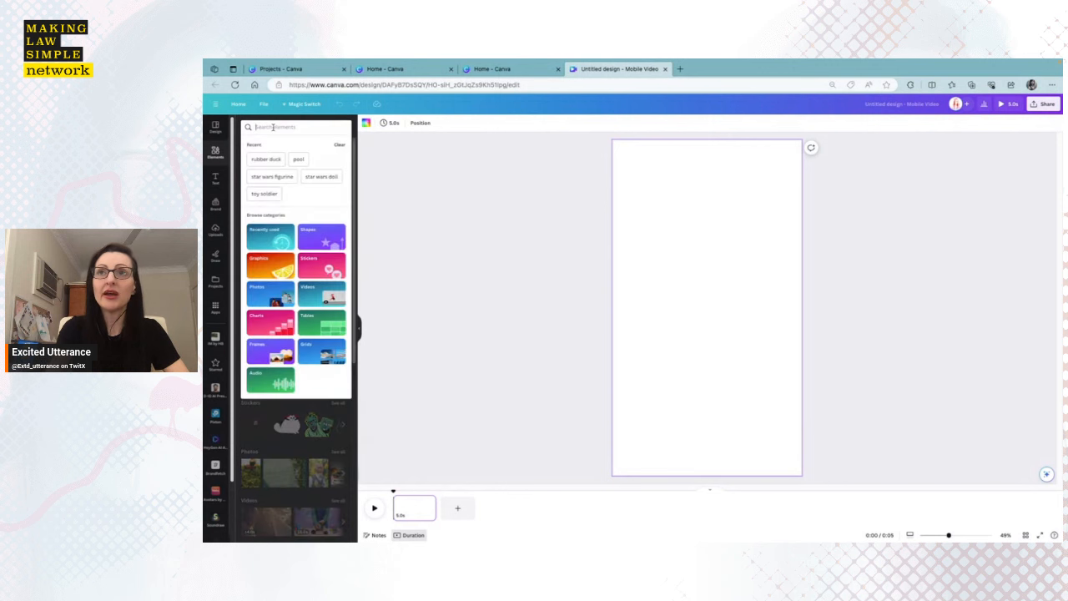
type("pool")
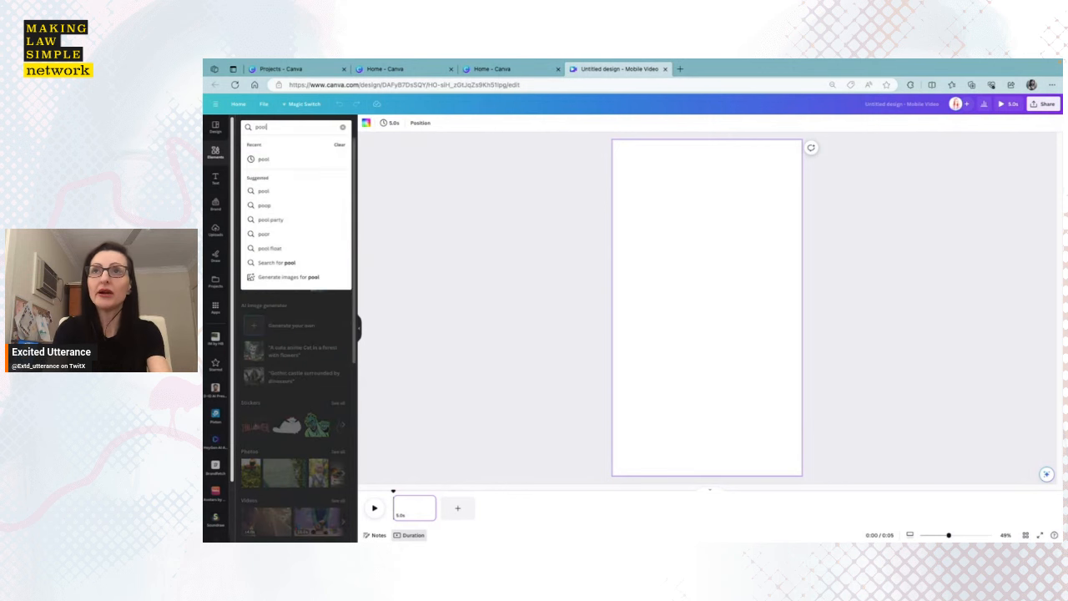
key("Return")
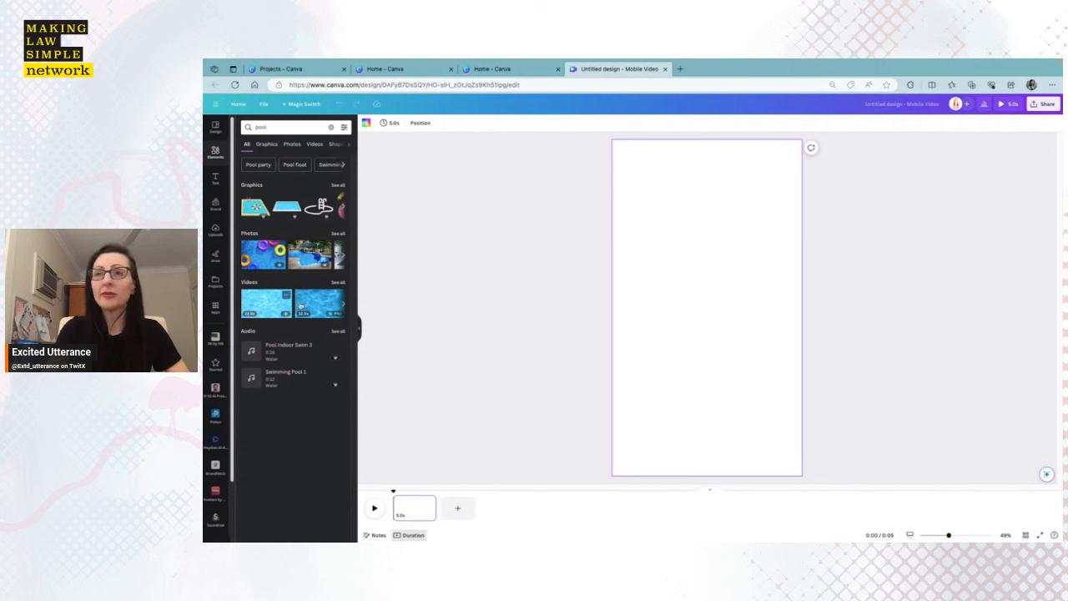
left_click(337, 284)
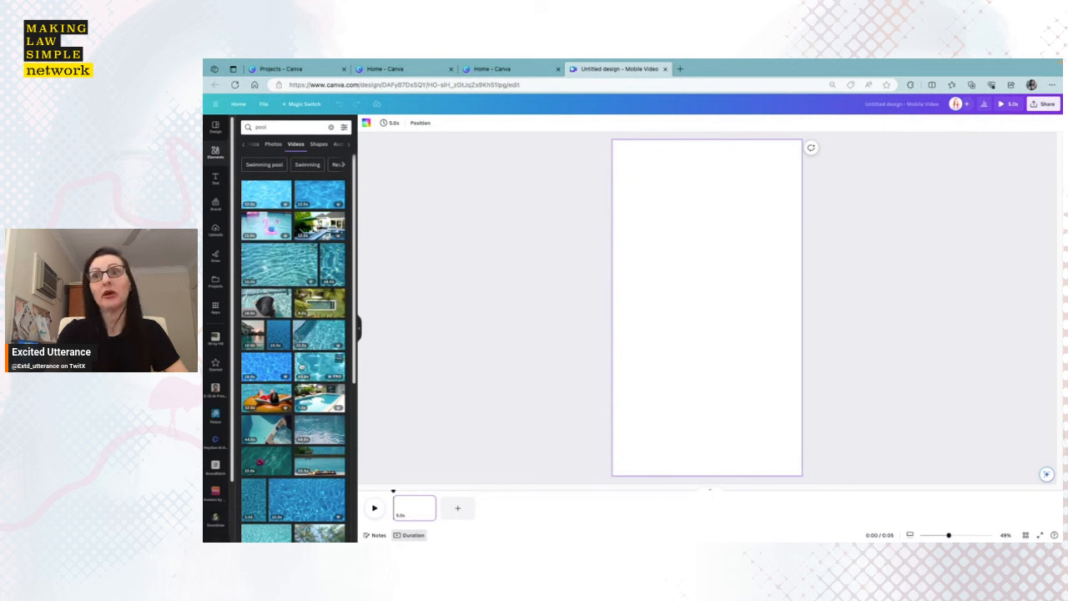
Step: Add the 17-second video of bright, rippling pool water to the blank page
scroll(317, 354, "down", 1)
scroll(304, 349, "down", 3)
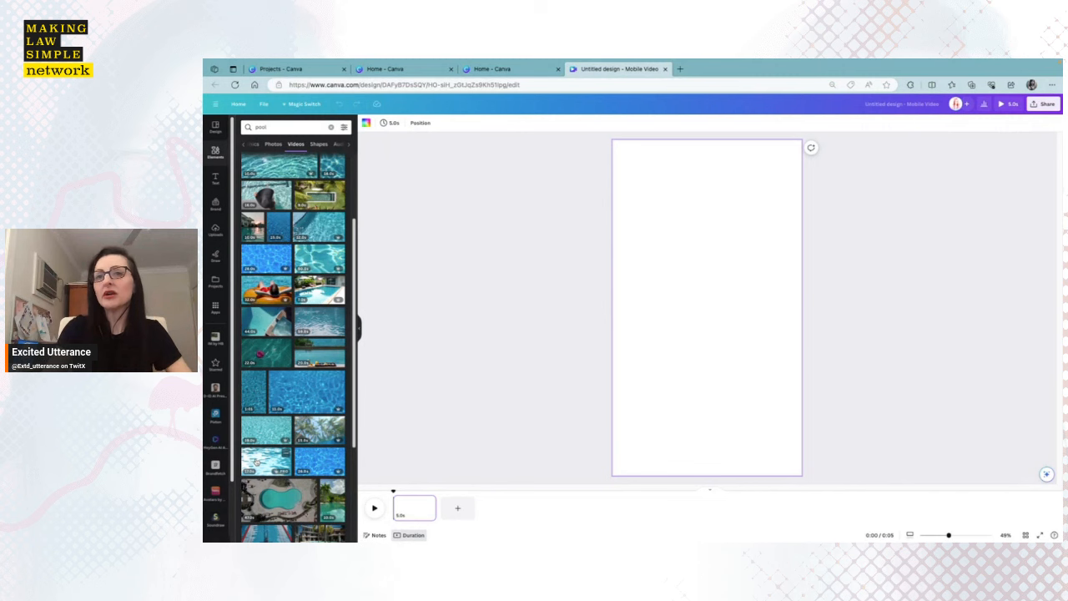
left_click_drag(256, 461, 646, 267)
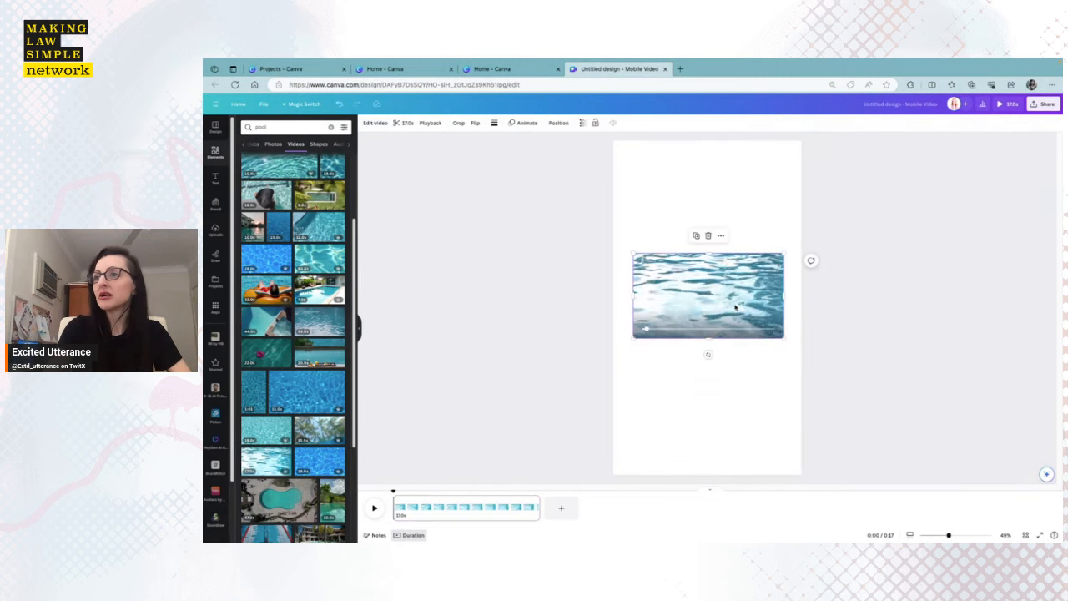
Step: Enlarge and reposition the pool water video until it covers the whole vertical page, and deselect it
left_click_drag(753, 303, 733, 196)
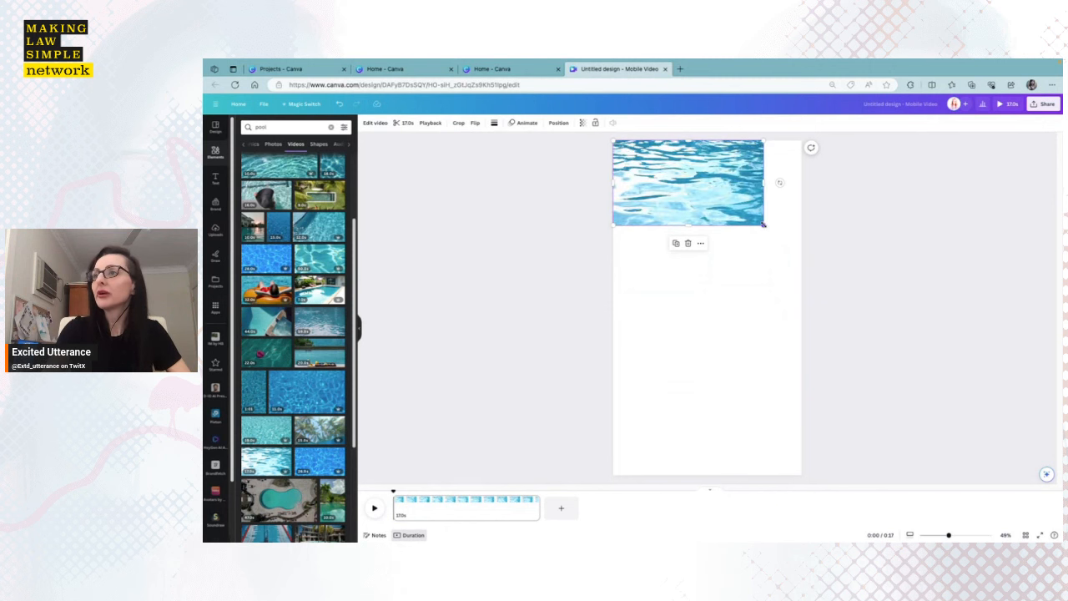
left_click_drag(762, 224, 970, 422)
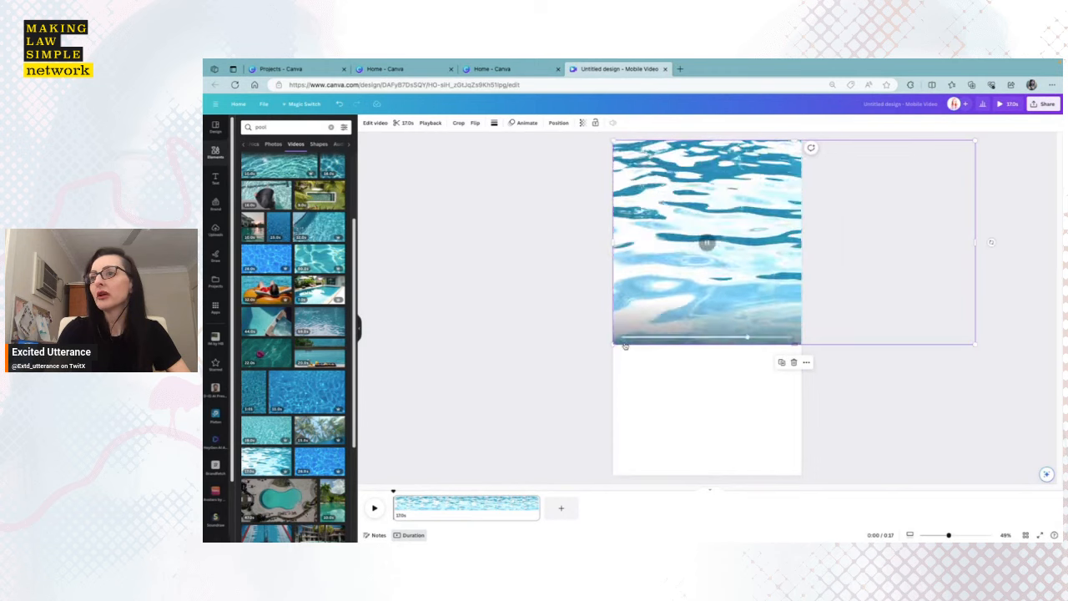
left_click_drag(593, 362, 462, 435)
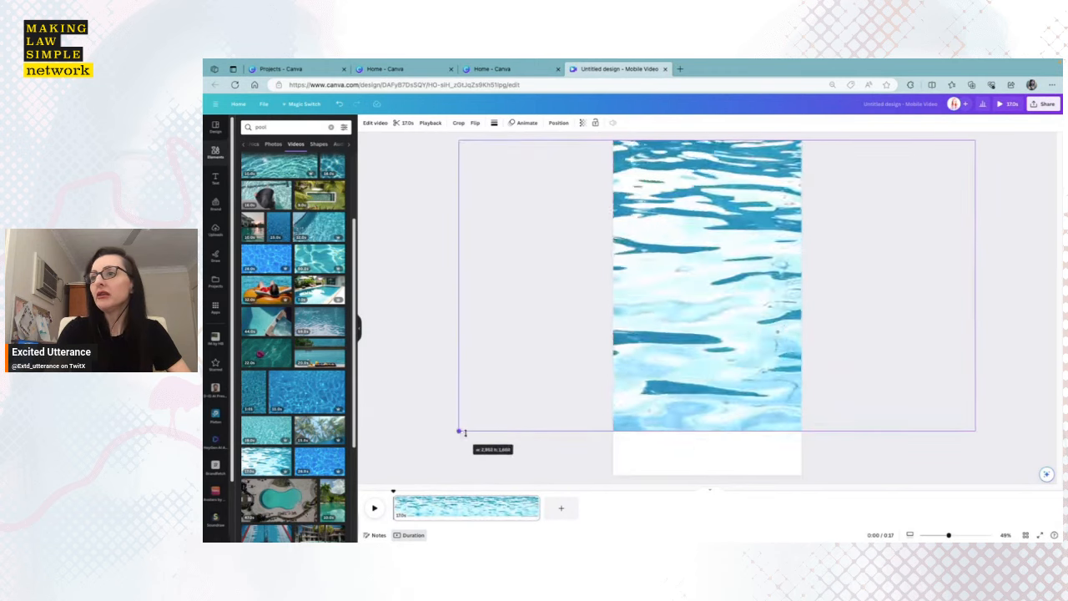
left_click_drag(677, 369, 748, 366)
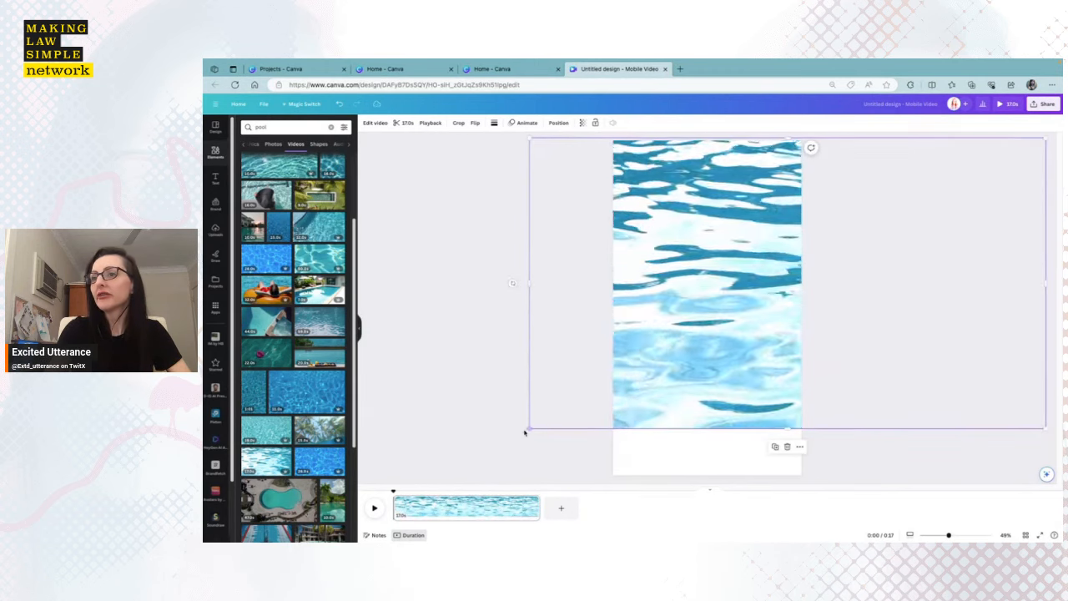
left_click_drag(527, 429, 429, 467)
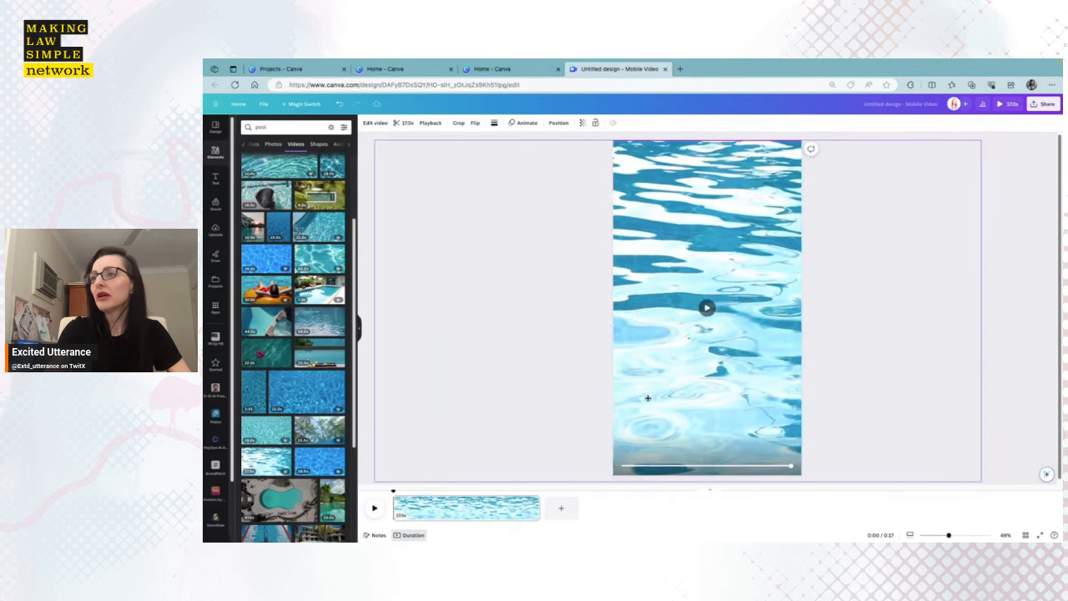
left_click_drag(709, 405, 636, 404)
left_click_drag(712, 402, 711, 402)
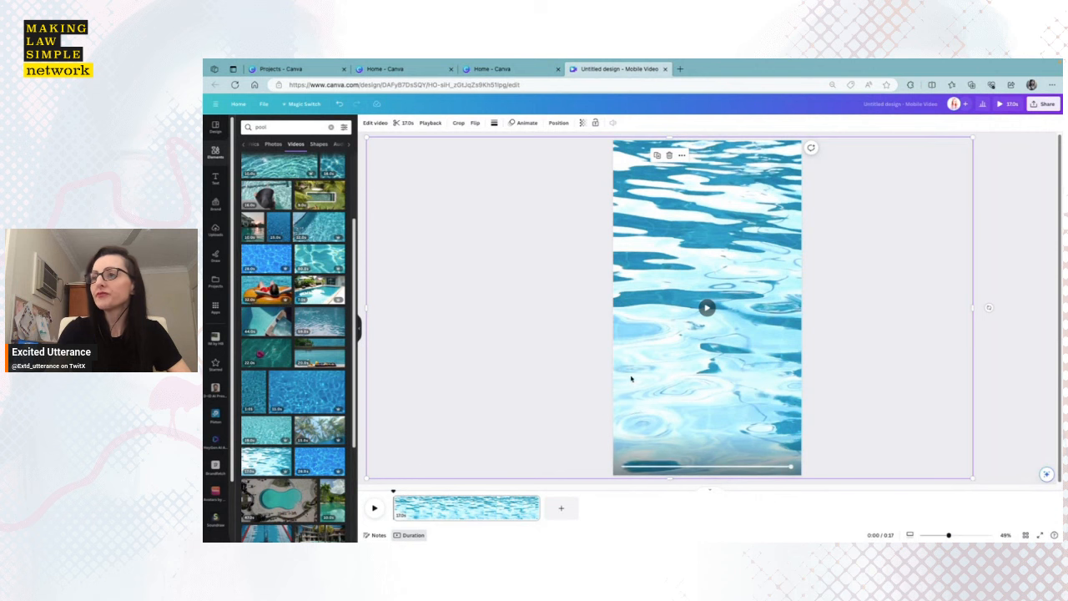
left_click_drag(654, 381, 669, 379)
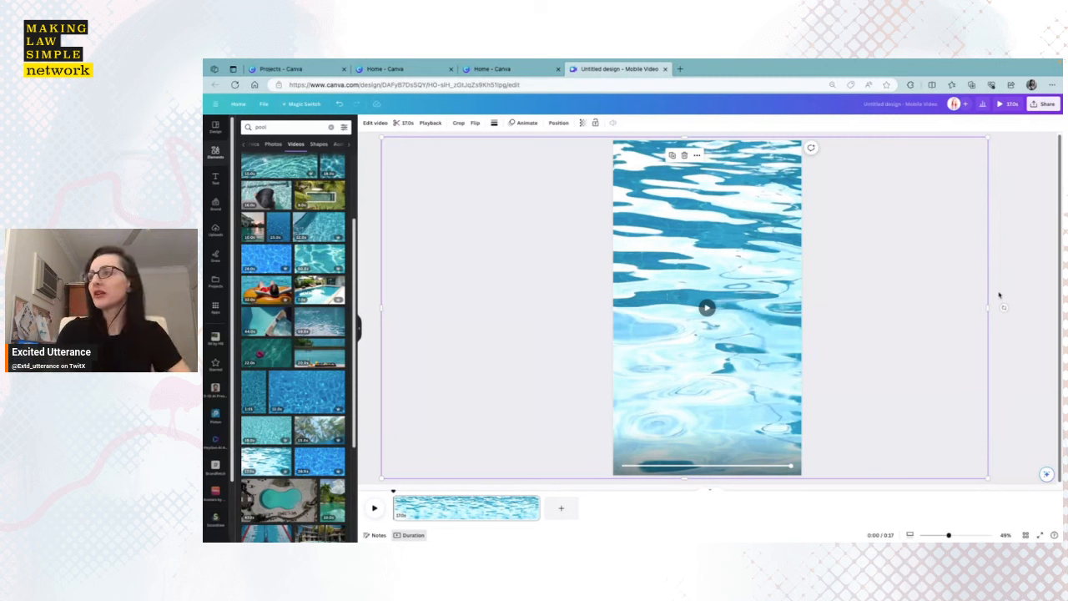
left_click(1007, 289)
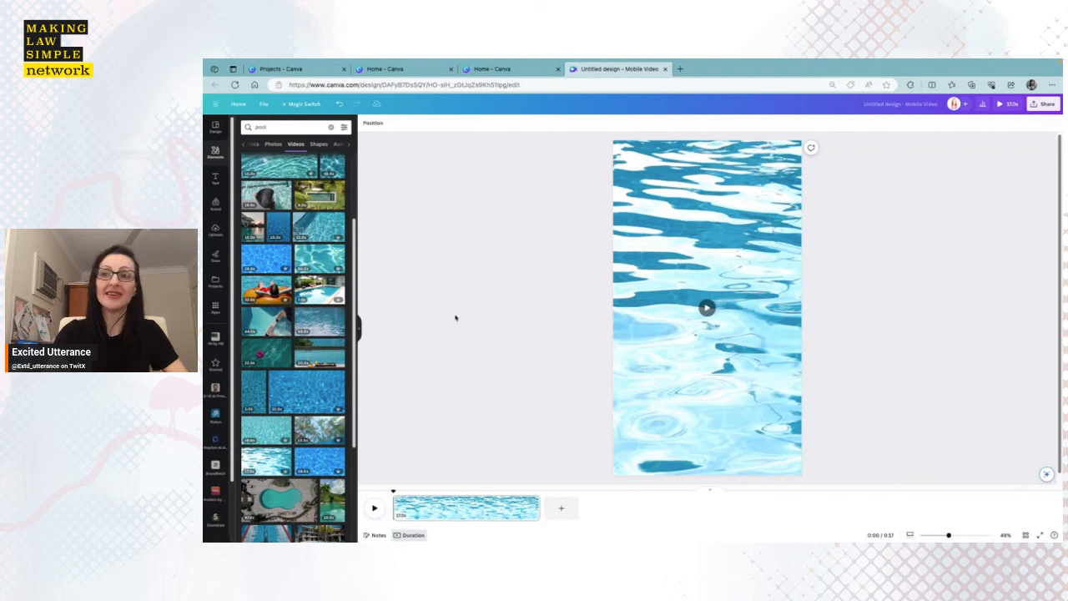
Step: Shift the oversized pool video further left and slightly up, keeping the page fully covered with water
left_click(960, 288)
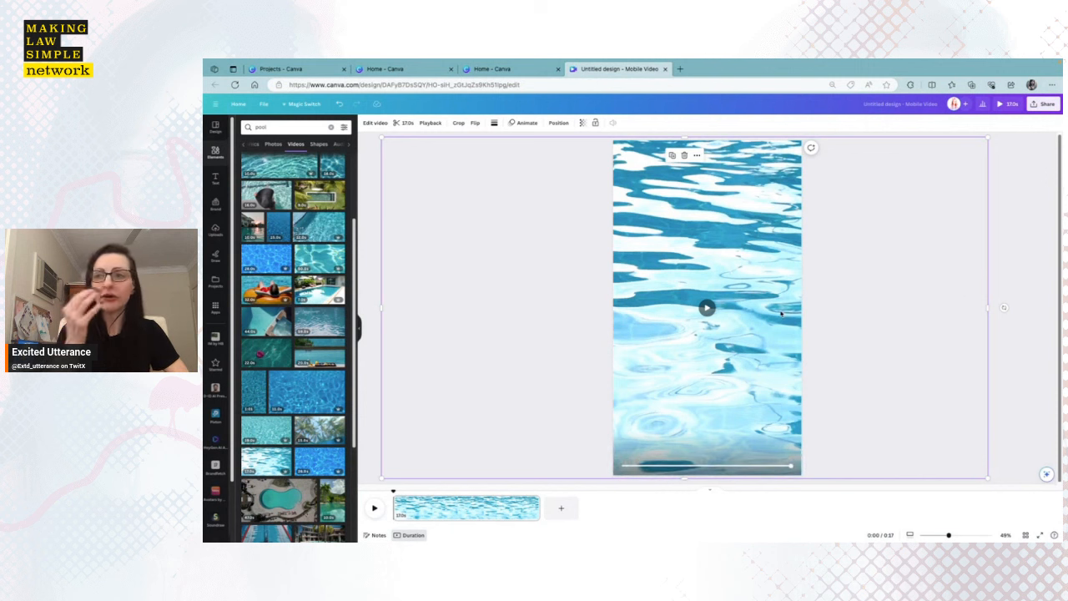
left_click_drag(656, 238, 589, 231)
left_click_drag(740, 249, 730, 248)
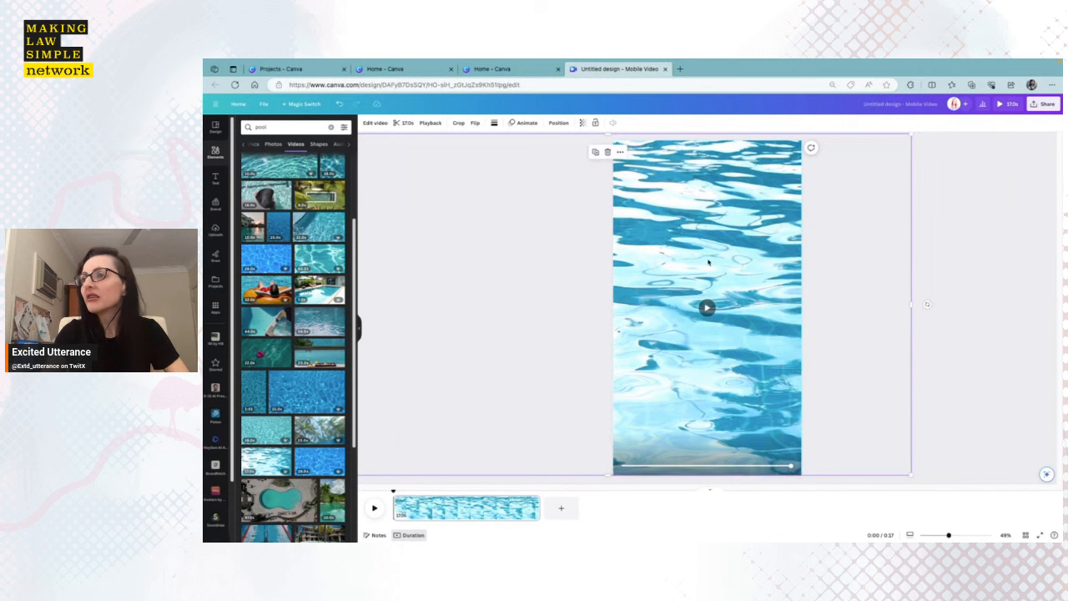
left_click_drag(751, 341, 737, 340)
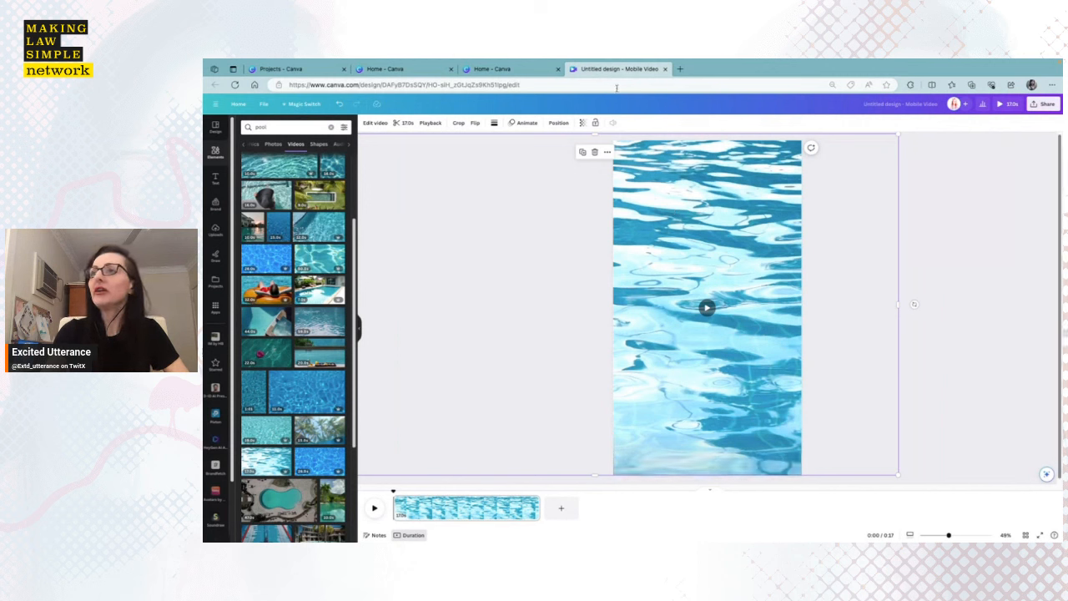
Step: Fully lock the pool water video in place on the page
left_click(607, 152)
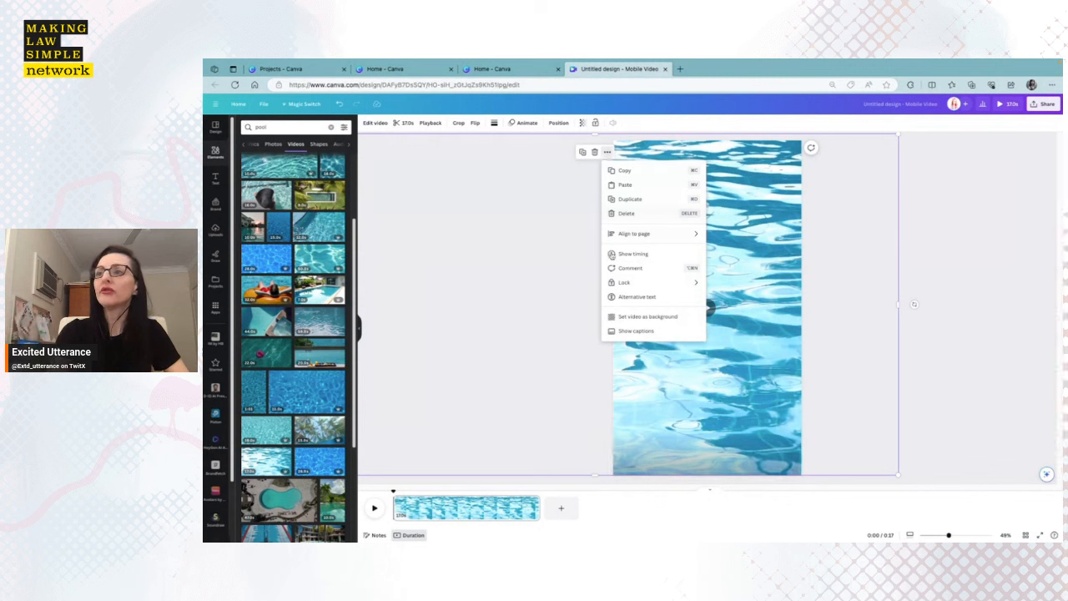
mouse_move(616, 288)
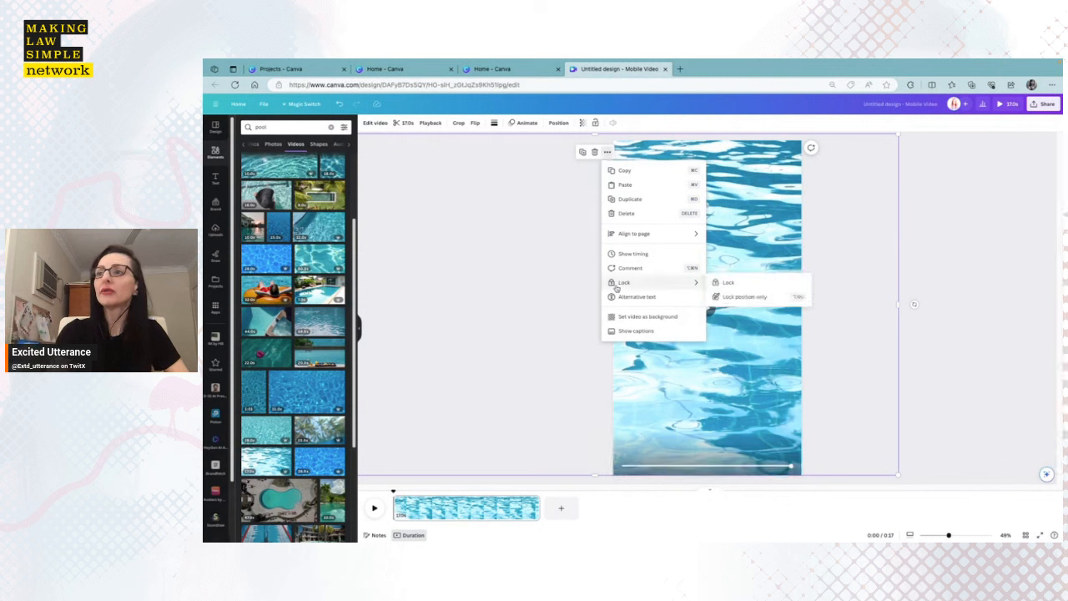
left_click(722, 284)
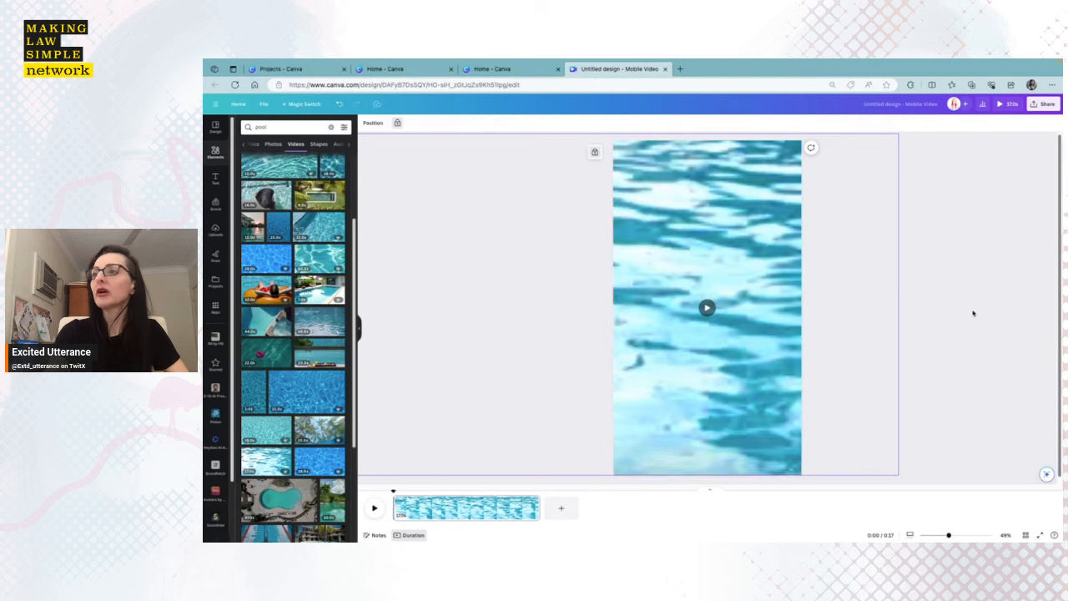
Step: Preview the pool water video on the page, pause it partway through and deselect it
left_click(970, 313)
left_click(707, 307)
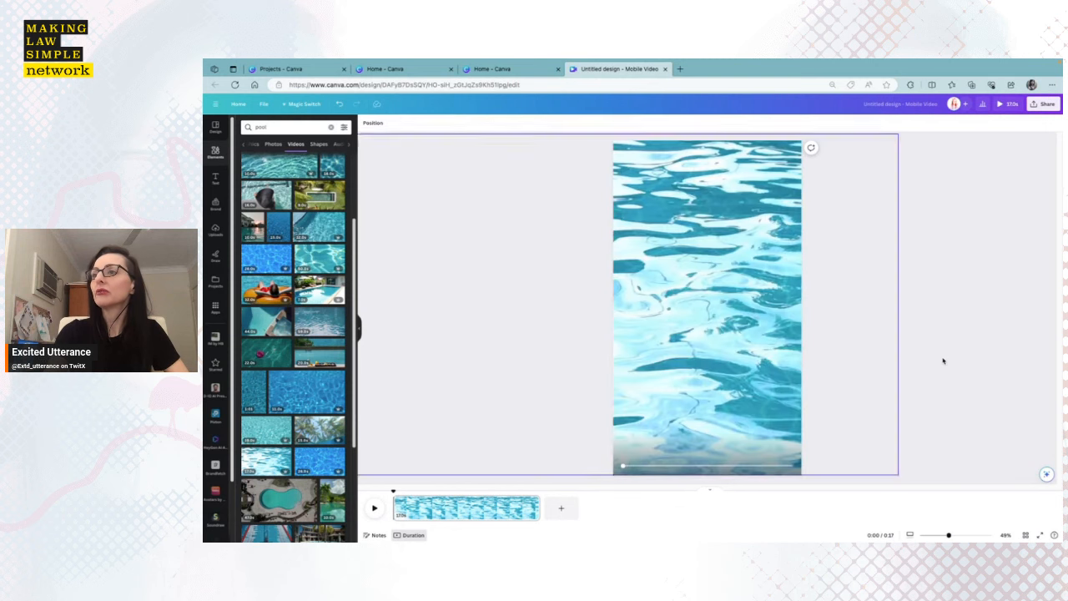
left_click(707, 307)
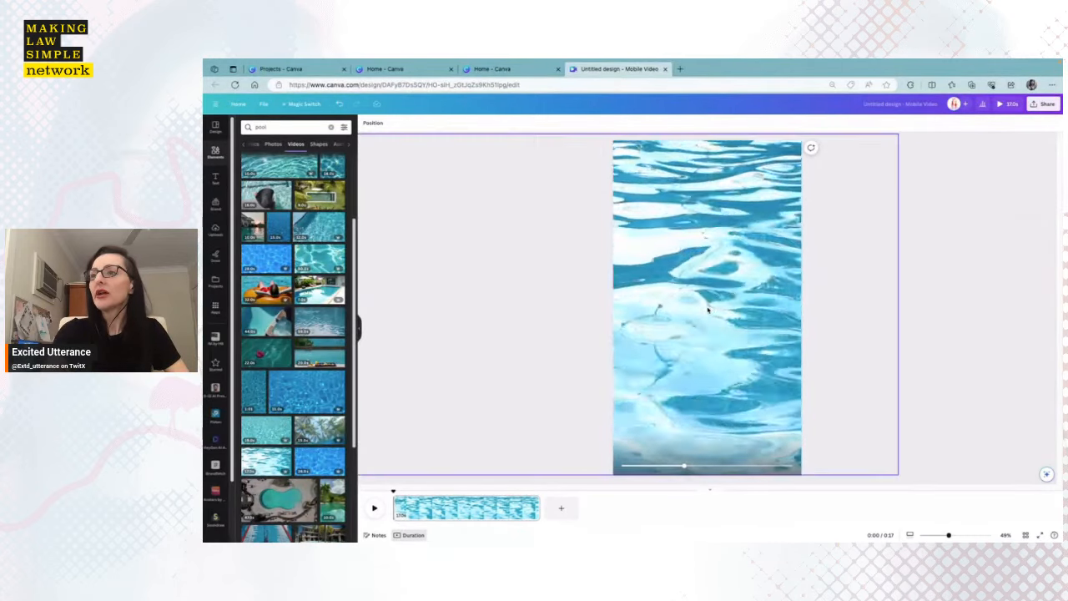
left_click(954, 317)
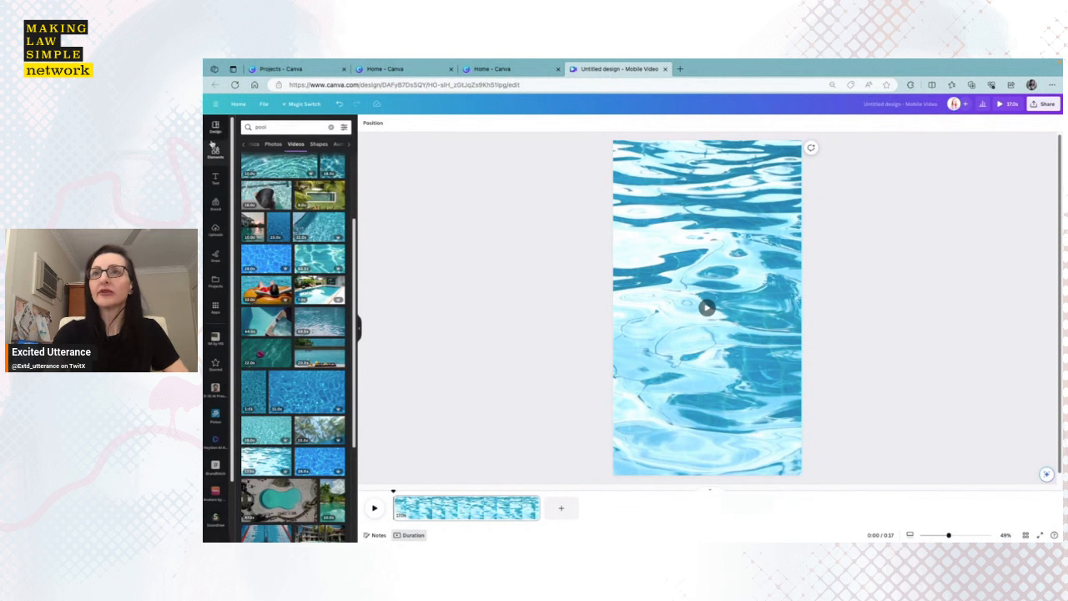
Step: Replace the pool search with a search for "rubber duck" in the elements library
left_click(276, 127)
left_click_drag(276, 127, 256, 127)
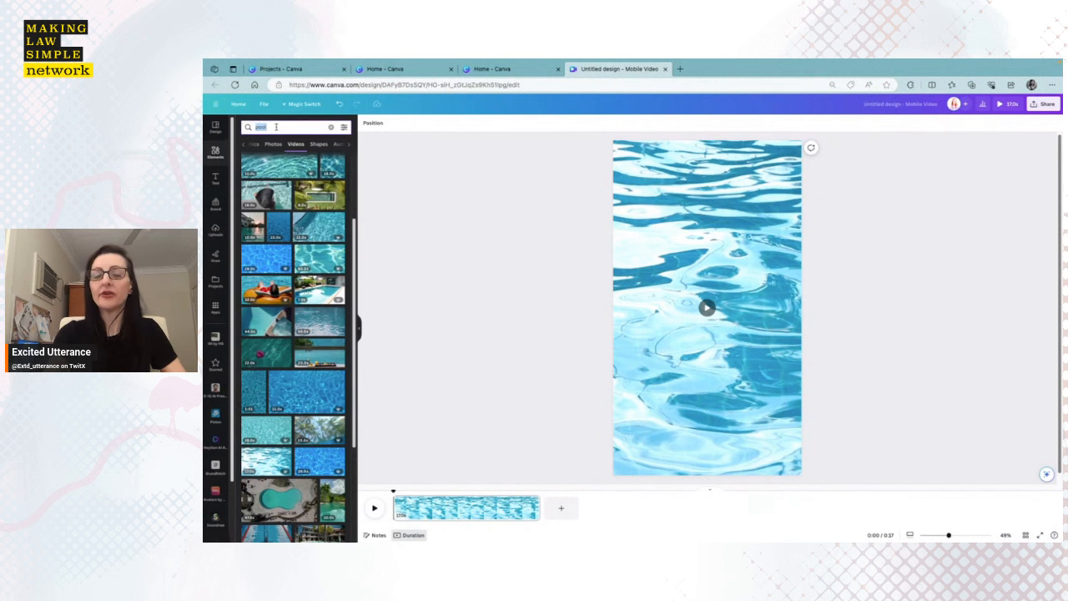
key("BackSpace")
type("rub")
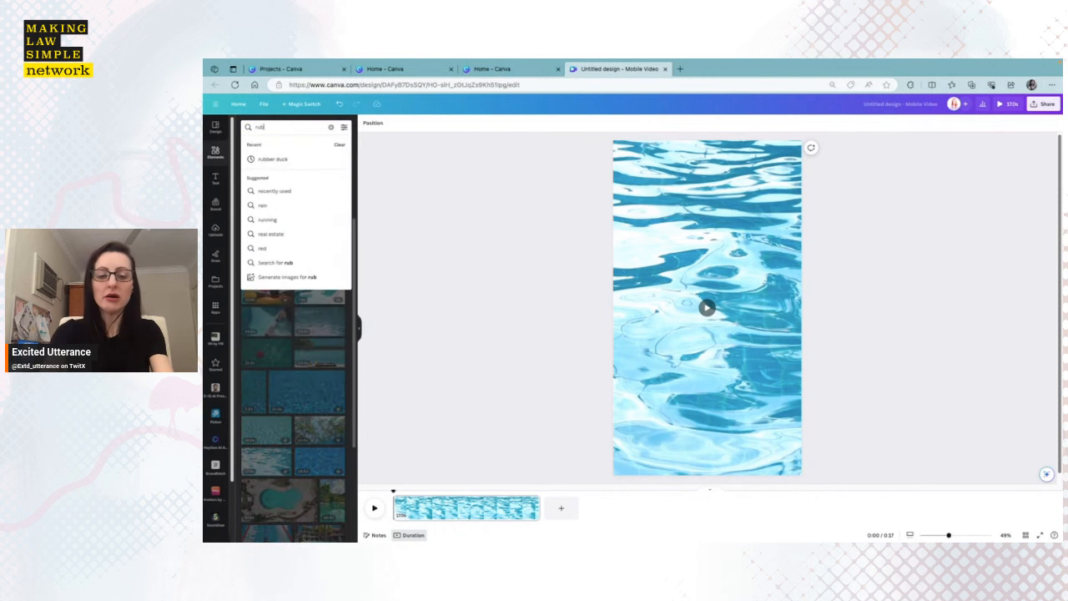
type("ber du")
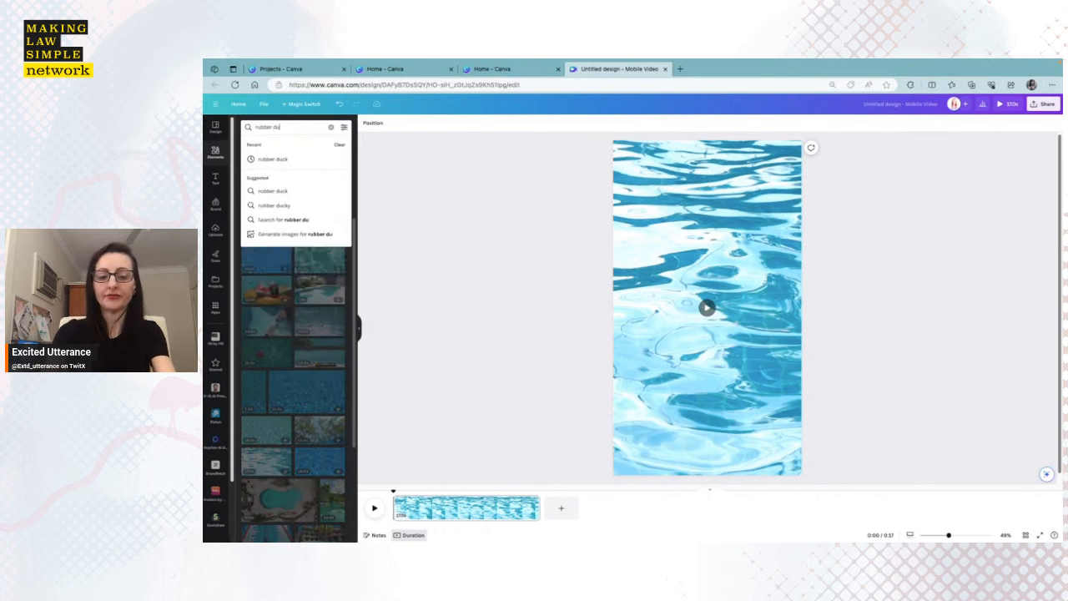
type("ck")
key("Return")
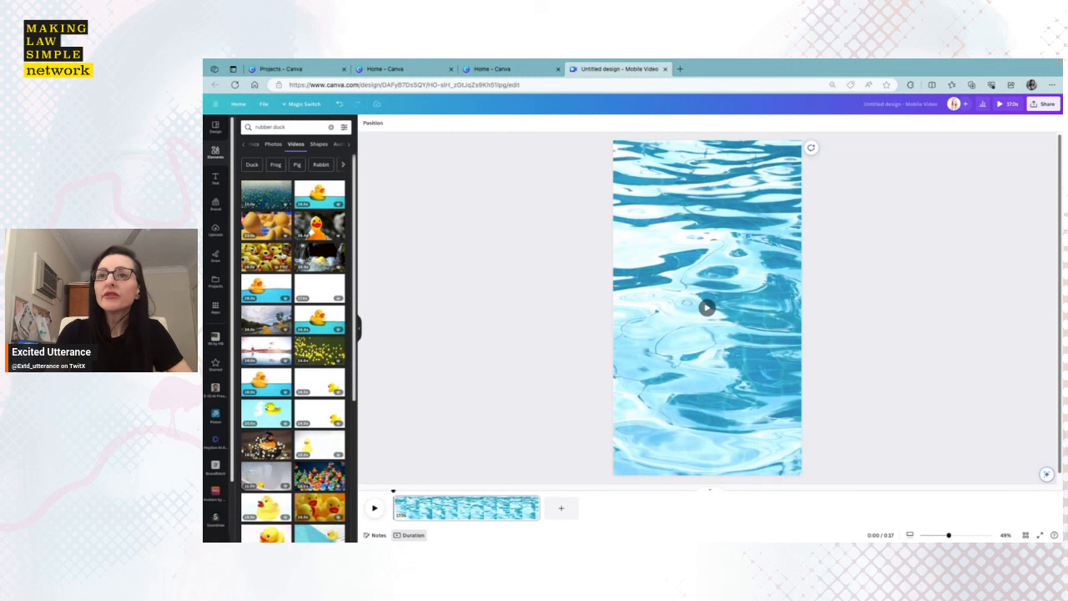
Step: Look through the rubber duck video results, and switch to the photo results
scroll(299, 398, "down", 2)
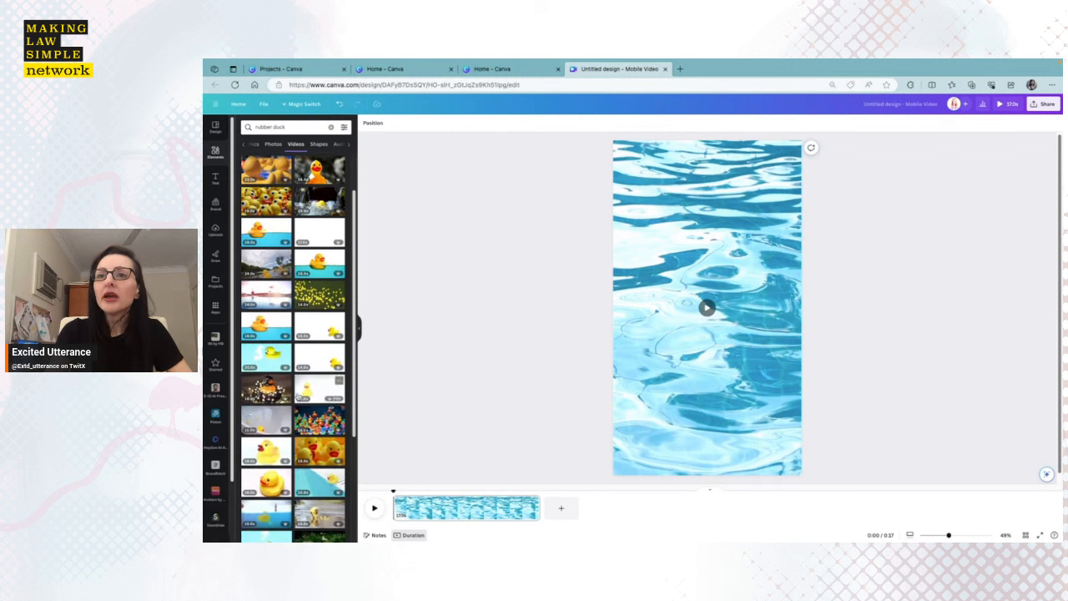
scroll(300, 392, "down", 5)
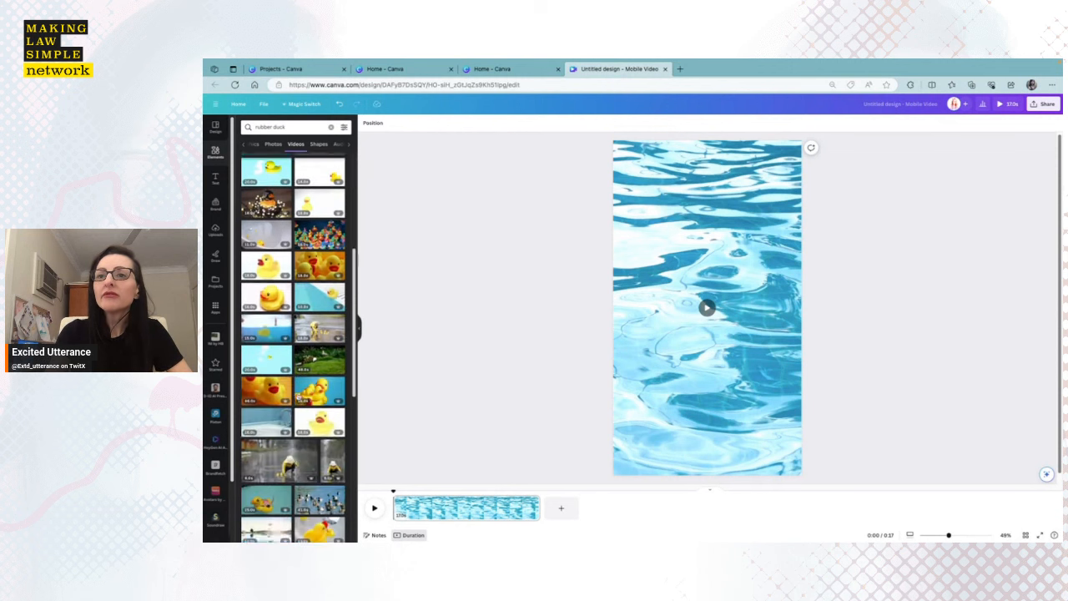
scroll(284, 417, "down", 2)
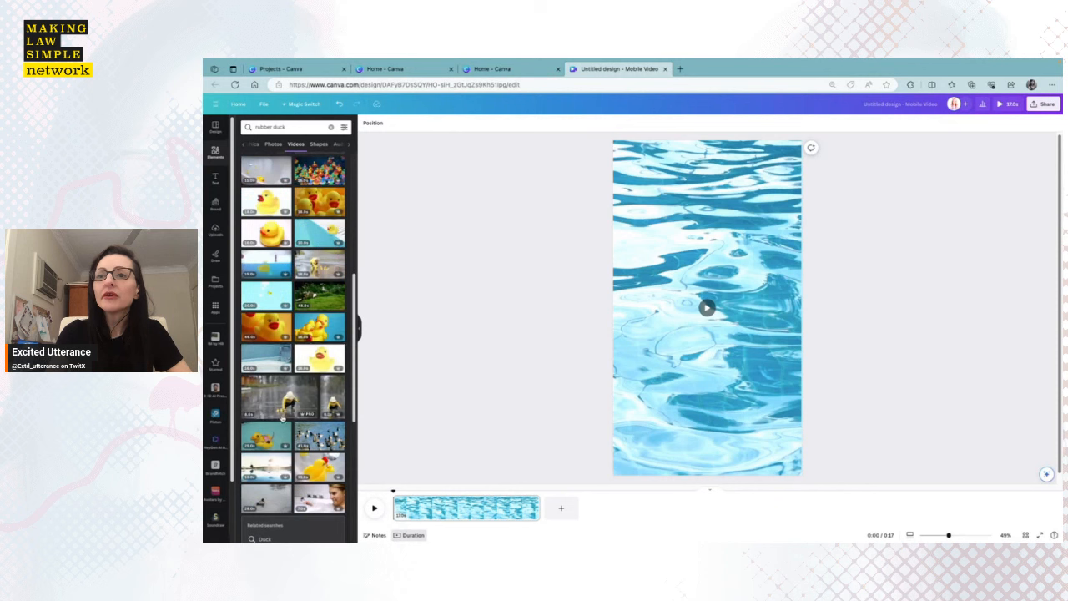
scroll(297, 292, "up", 10)
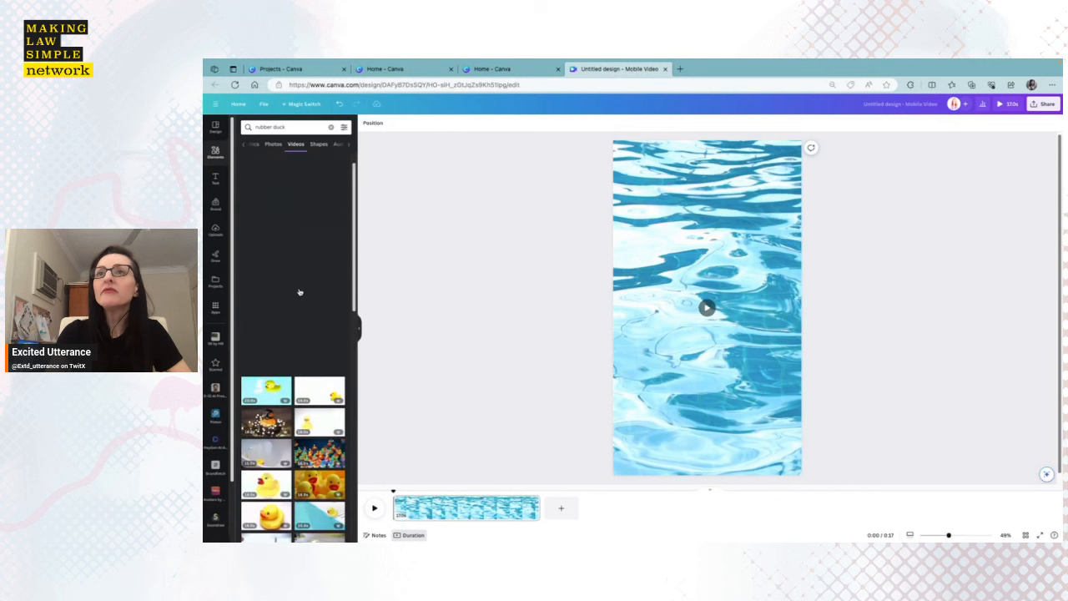
left_click(271, 148)
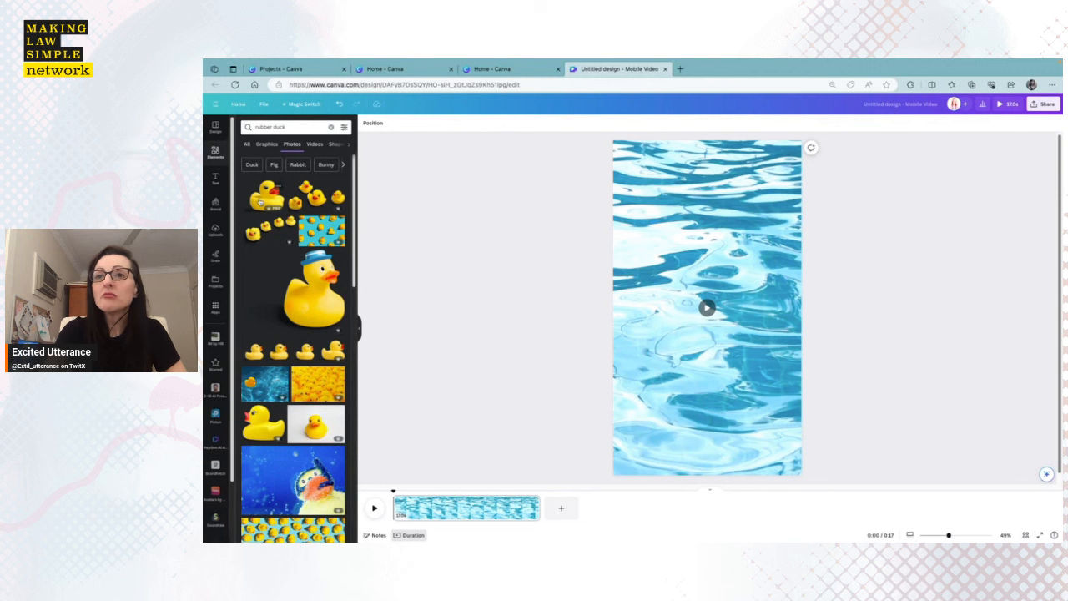
Step: Add three rubber duck cutouts to the page: blue-hatted at the top, right-facing in the middle, left-facing at the bottom
left_click_drag(260, 203, 666, 291)
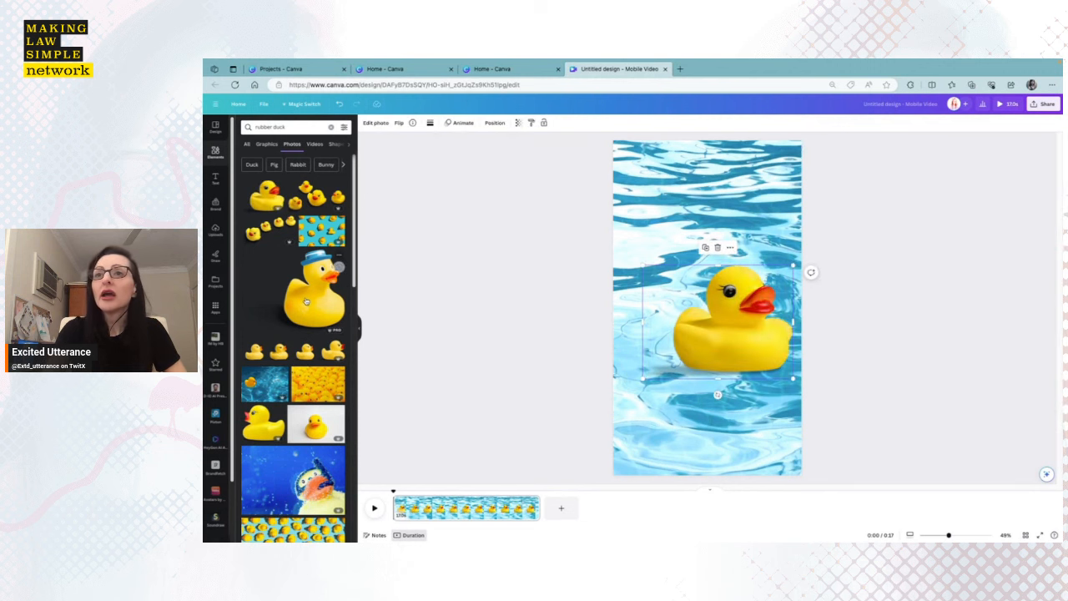
left_click_drag(307, 302, 655, 190)
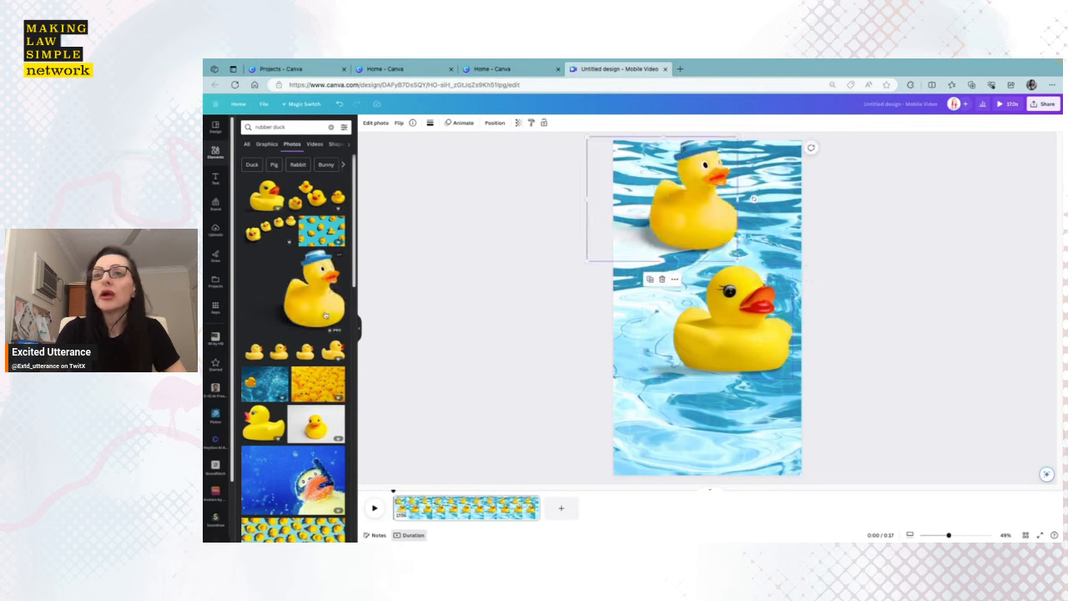
left_click_drag(261, 422, 640, 407)
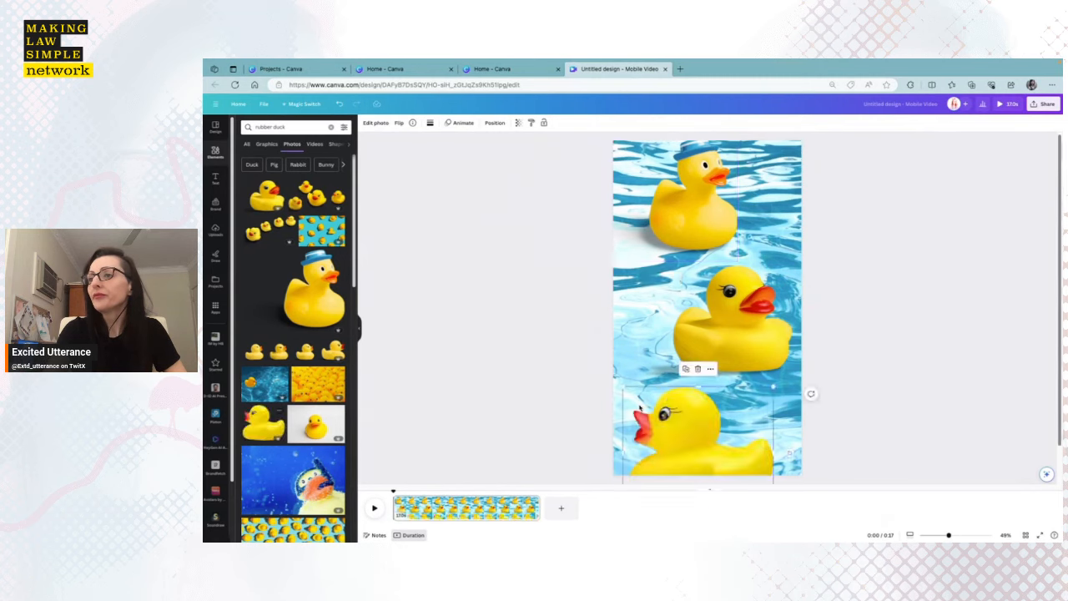
left_click(517, 382)
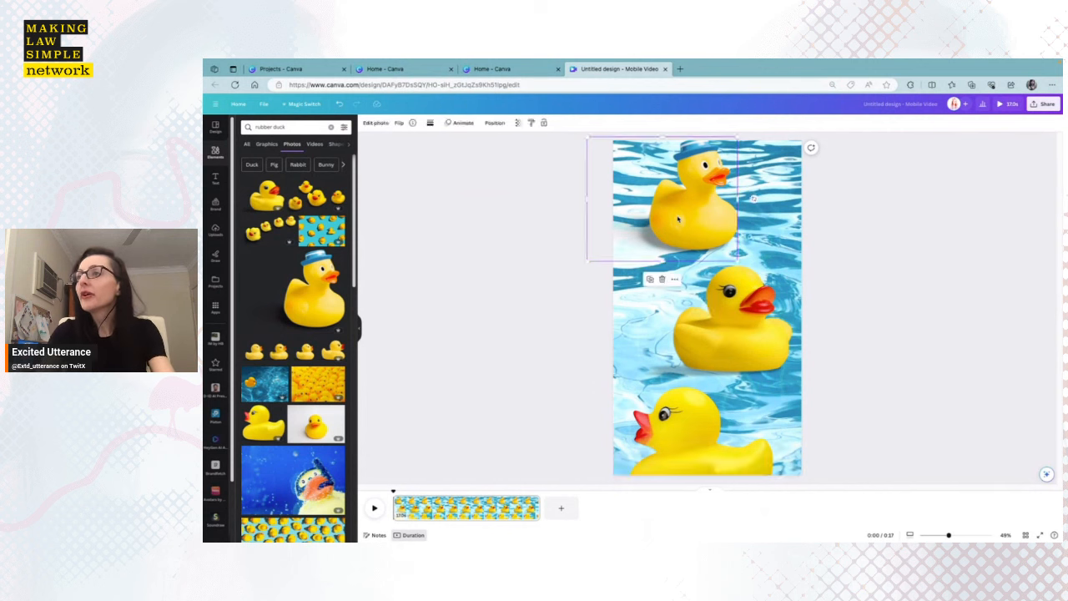
Step: Scale down all three ducks together and reposition them so they fit fully inside the page, and deselect them
left_click(782, 292)
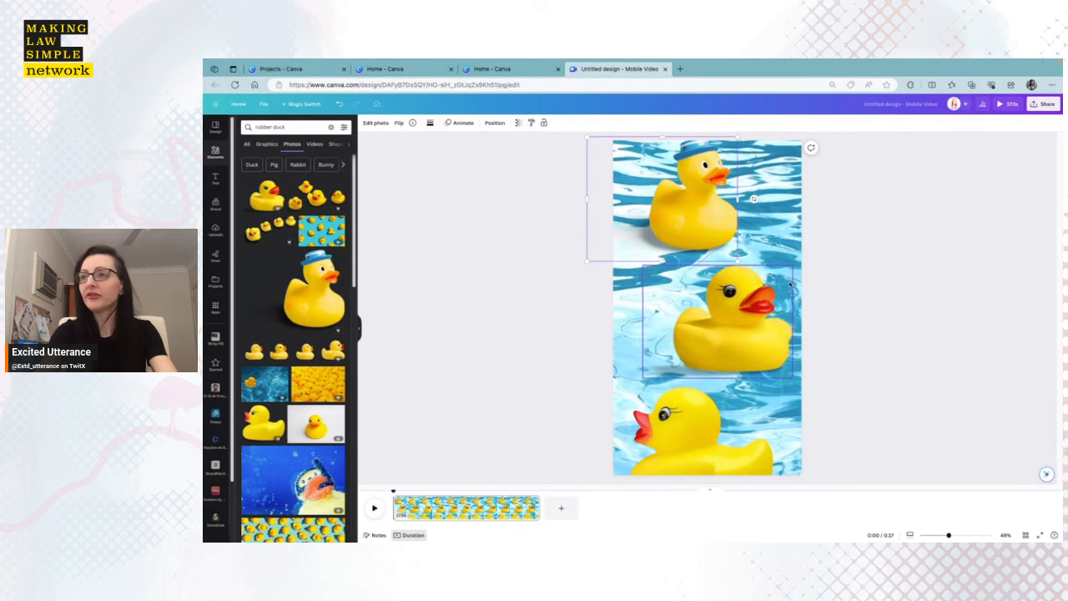
left_click(762, 332, "shift")
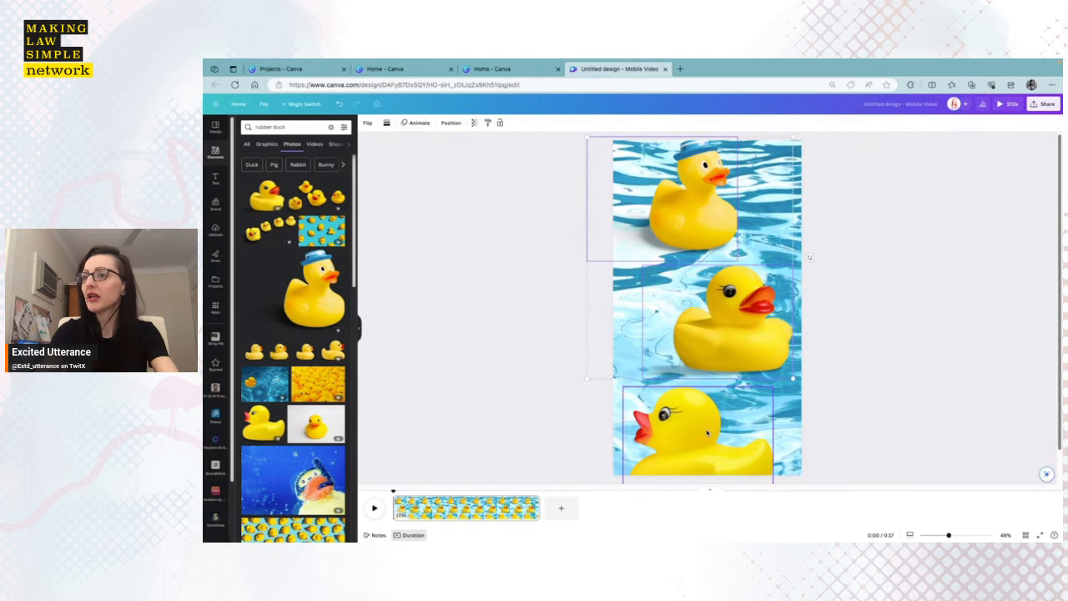
left_click(707, 433, "shift")
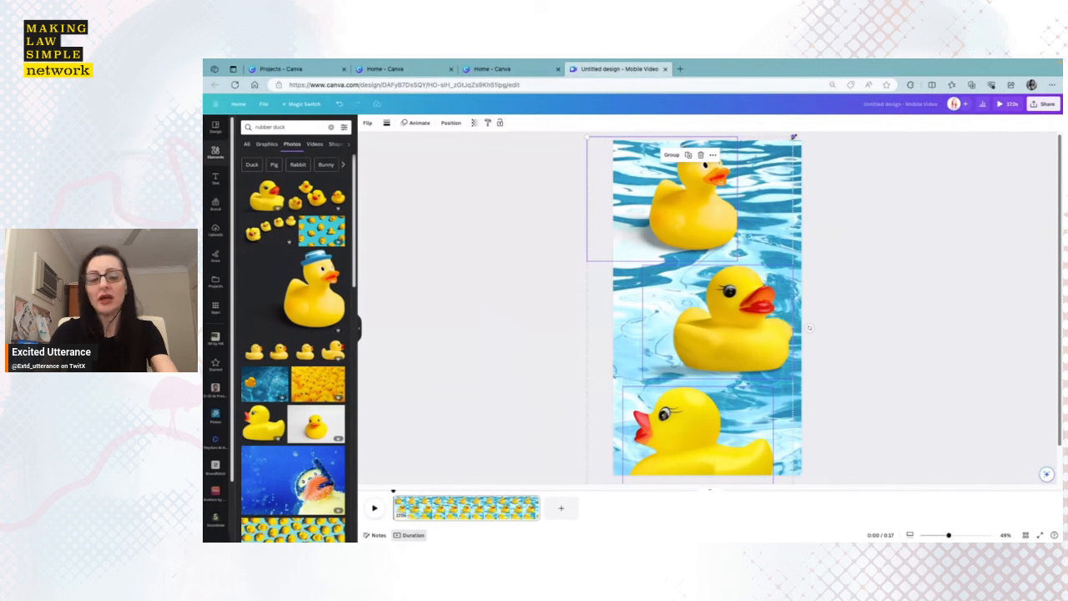
left_click_drag(793, 136, 749, 223)
left_click_drag(710, 388, 751, 331)
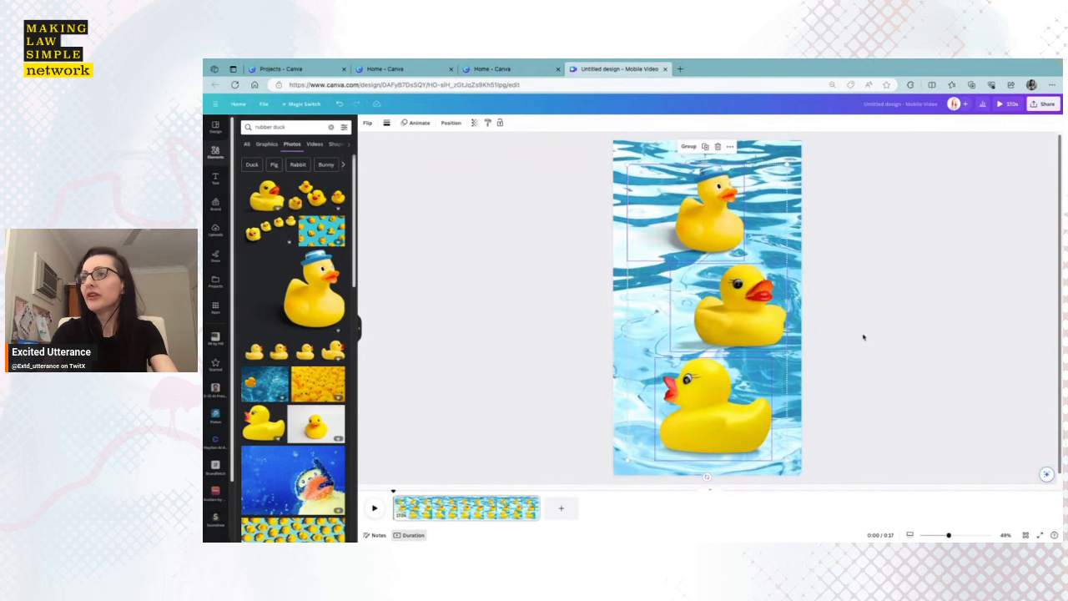
left_click(829, 314)
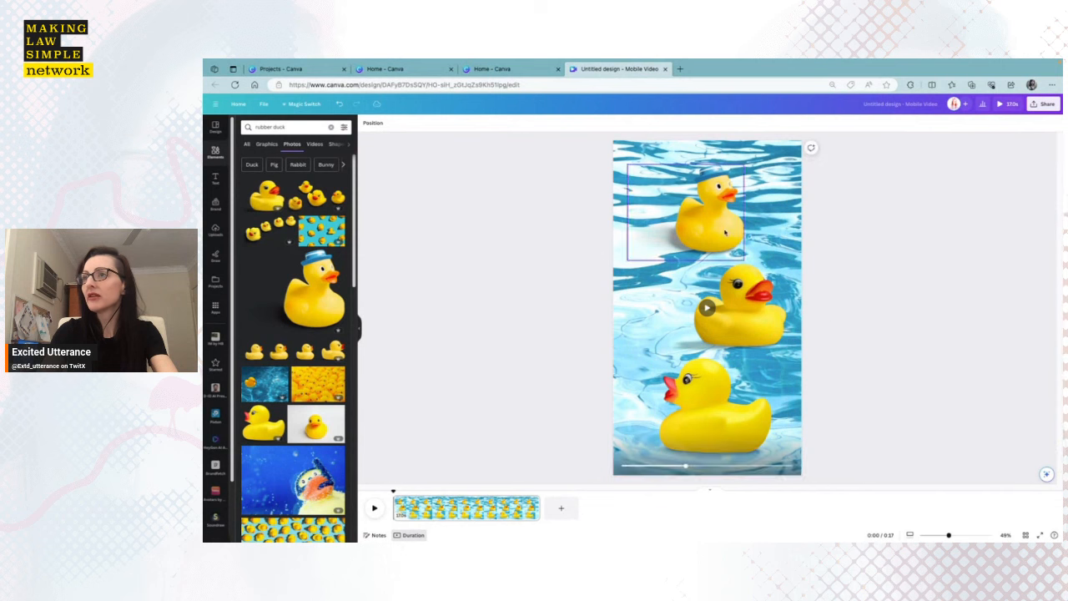
Step: Enlarge the blue-hatted duck slightly and shift it left, letting its empty margin extend past the page edge
left_click(628, 165)
left_click_drag(627, 165, 612, 152)
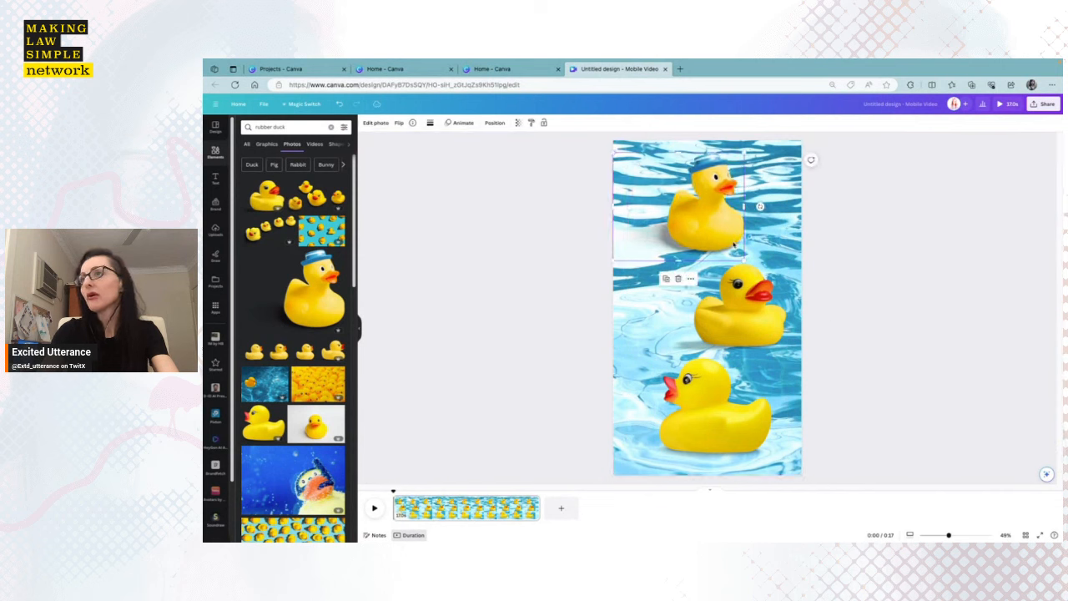
left_click_drag(702, 219, 684, 222)
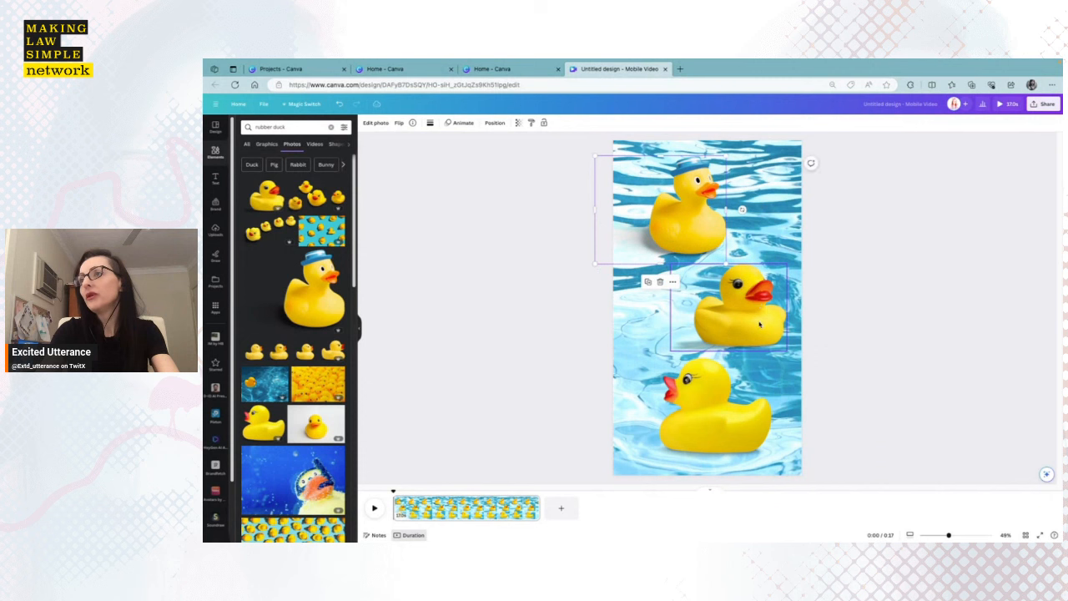
Step: Shrink the left-facing bottom duck and the right-facing middle duck slightly to balance the sizes
left_click(729, 427)
left_click_drag(657, 358, 671, 369)
left_click(683, 271)
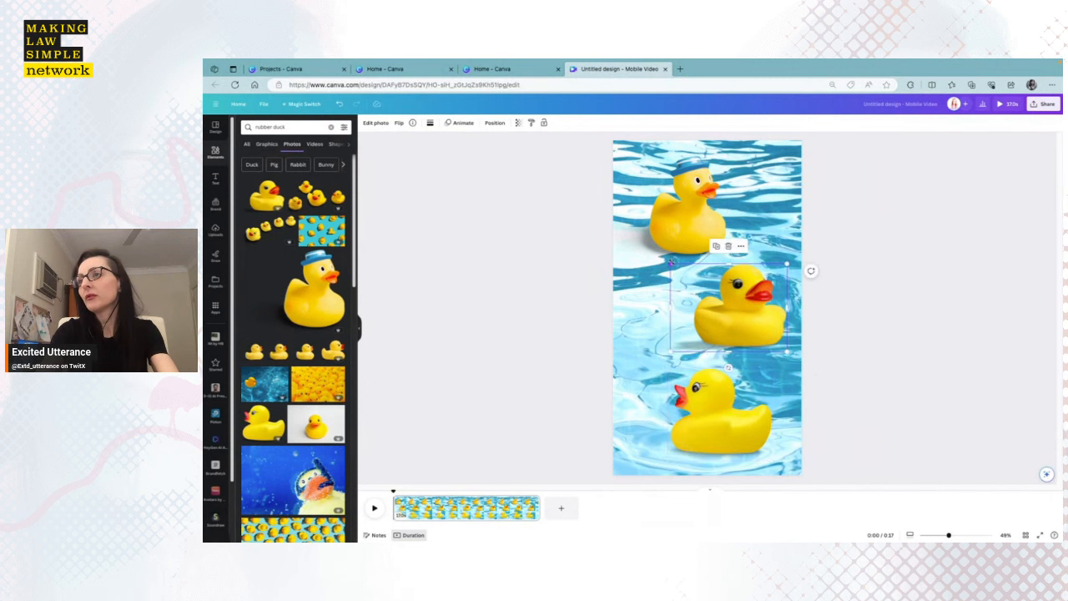
left_click_drag(671, 264, 677, 268)
left_click(826, 343)
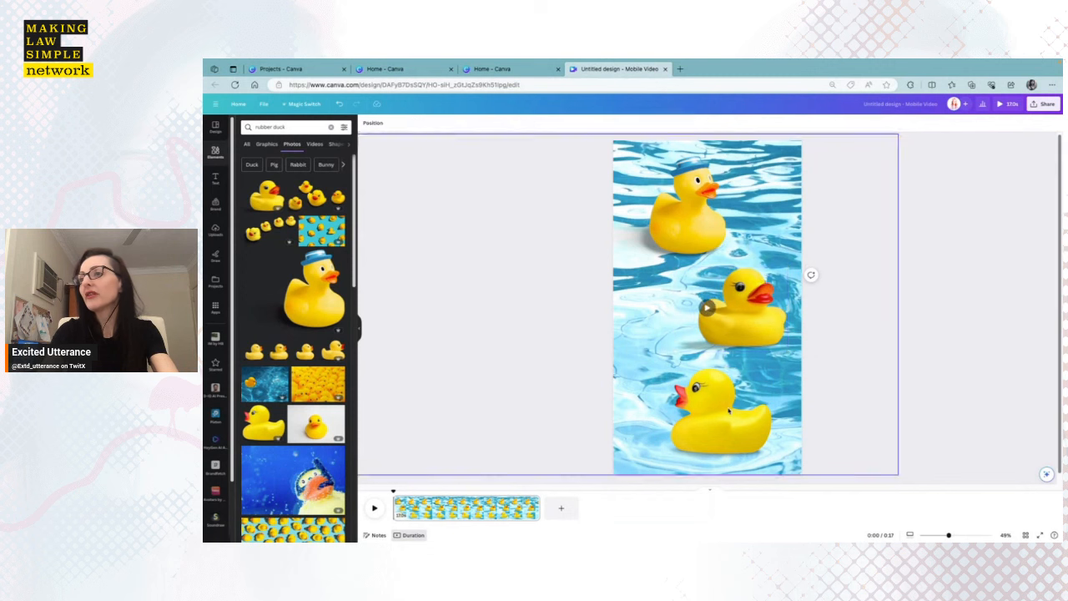
Step: Enlarge the left-facing bottom duck slightly and deselect it
left_click(695, 382)
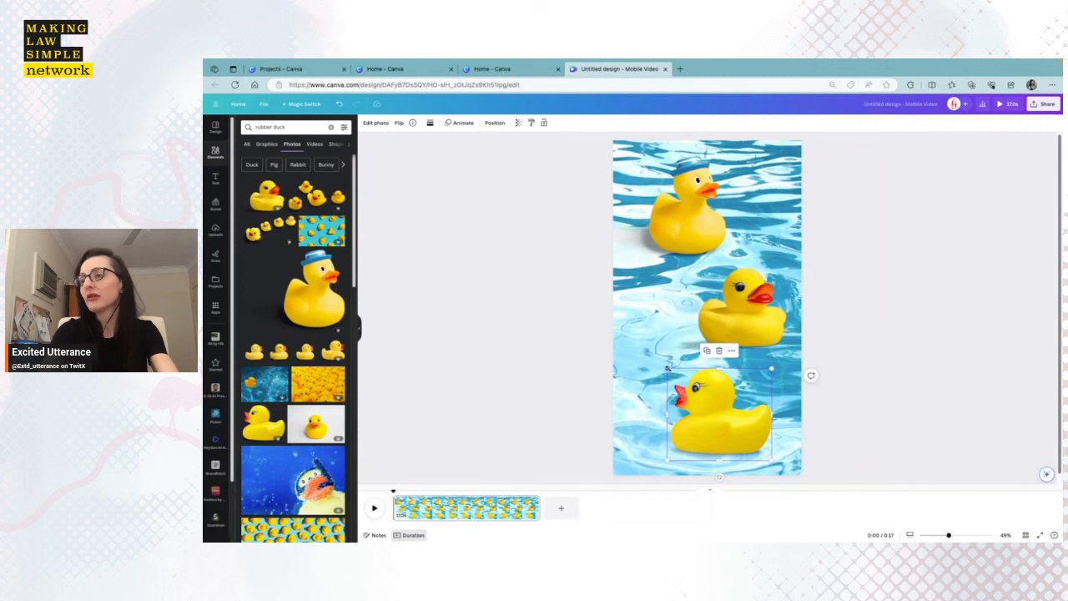
left_click_drag(667, 367, 661, 364)
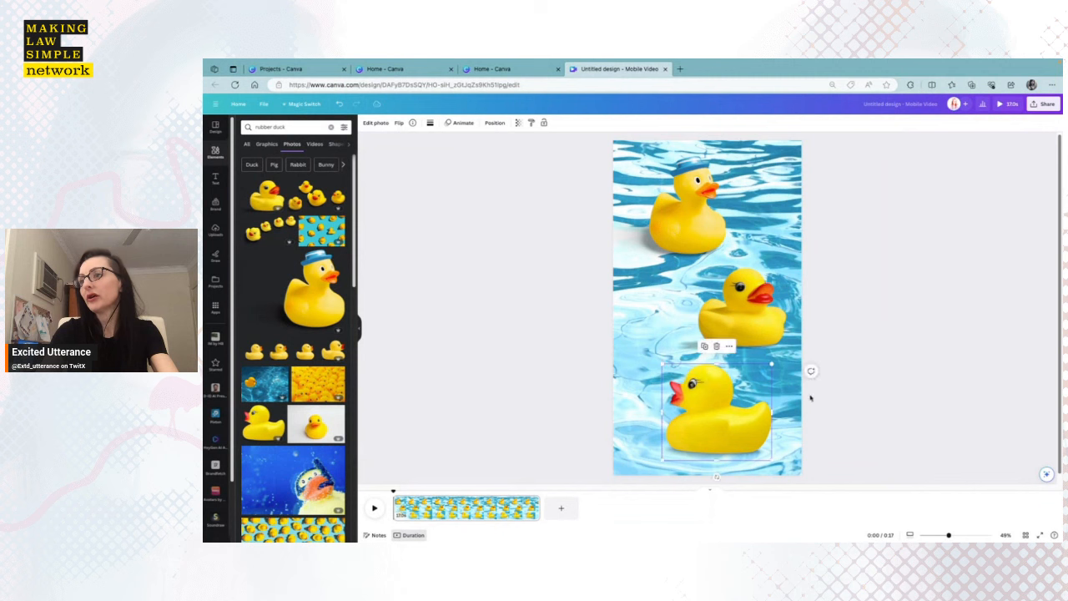
left_click(843, 373)
Step: Shrink the blue-hatted duck slightly and nudge it into place near the top of the page
left_click(703, 225)
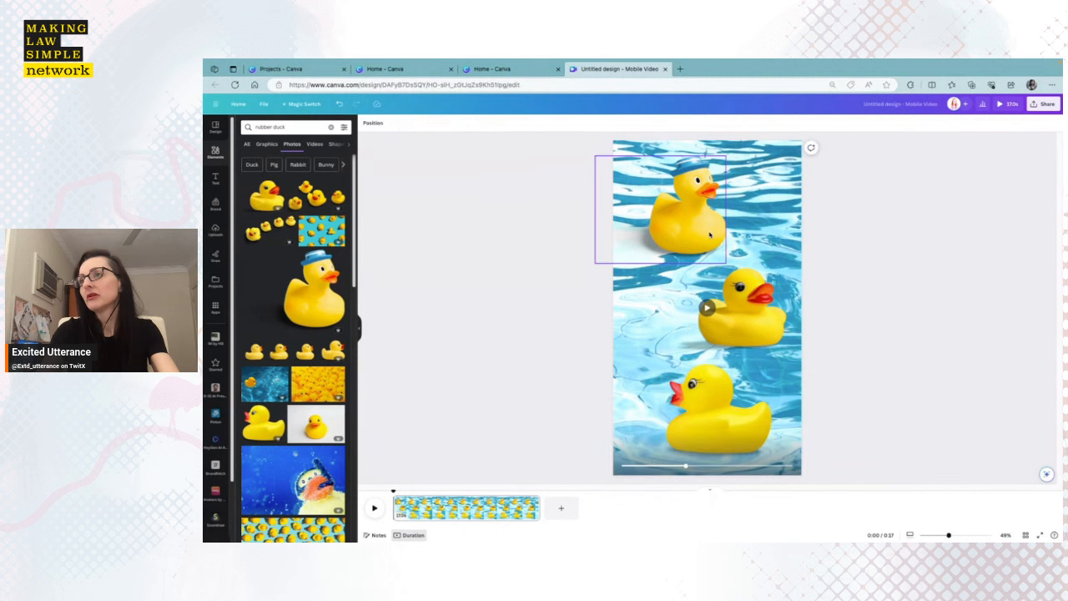
left_click_drag(703, 225, 704, 229)
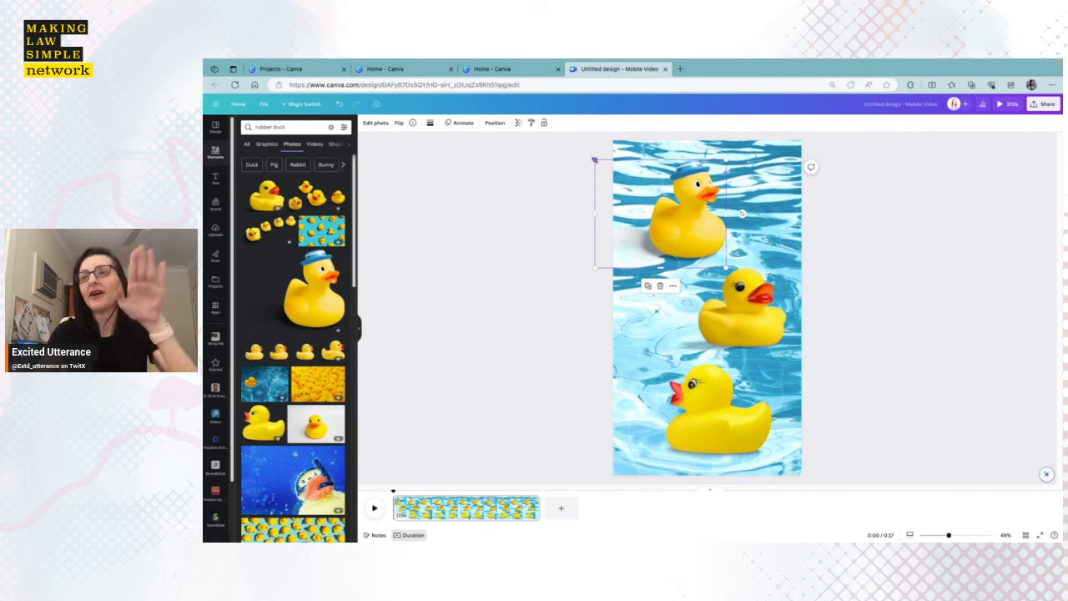
left_click_drag(594, 159, 599, 163)
left_click_drag(667, 215, 664, 212)
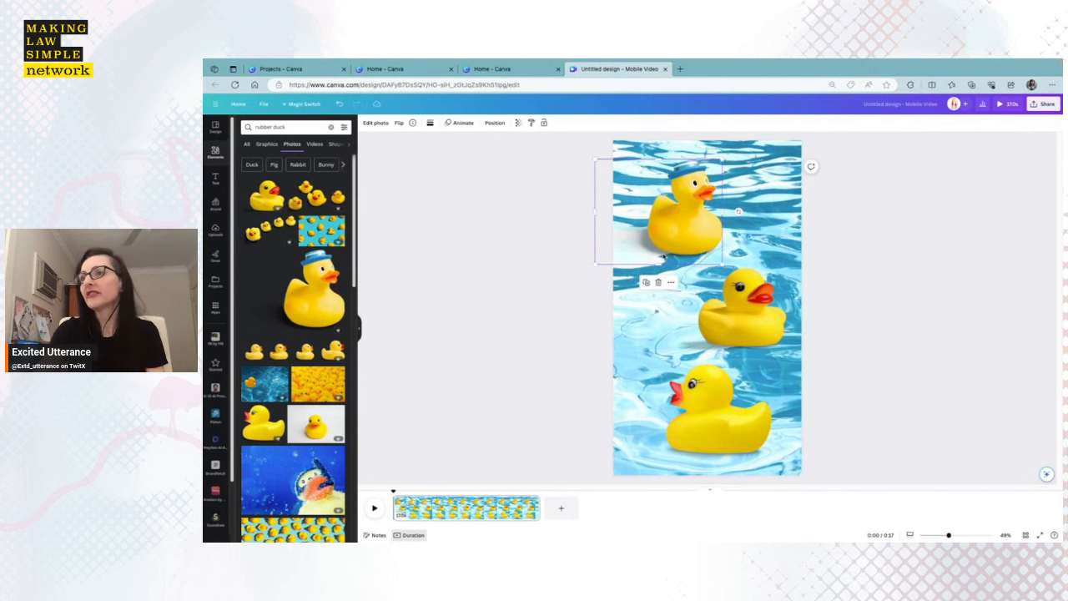
Step: Shift the bottom duck left and slightly up, nudge the middle duck down a little, and deselect
left_click_drag(718, 442, 710, 437)
left_click(751, 313)
left_click_drag(751, 312, 751, 316)
left_click_drag(710, 415, 704, 415)
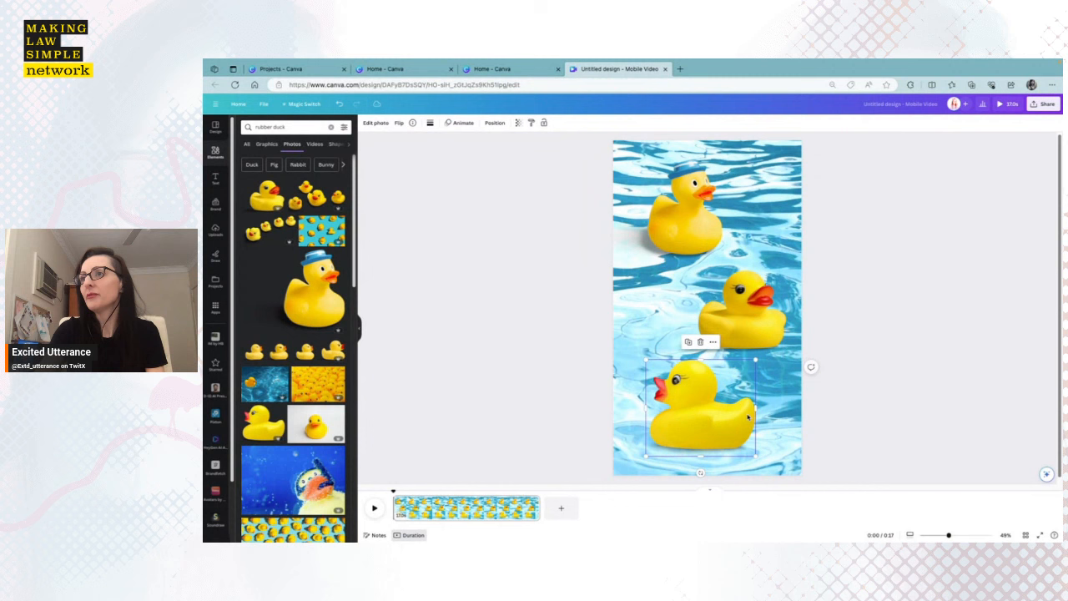
left_click(848, 403)
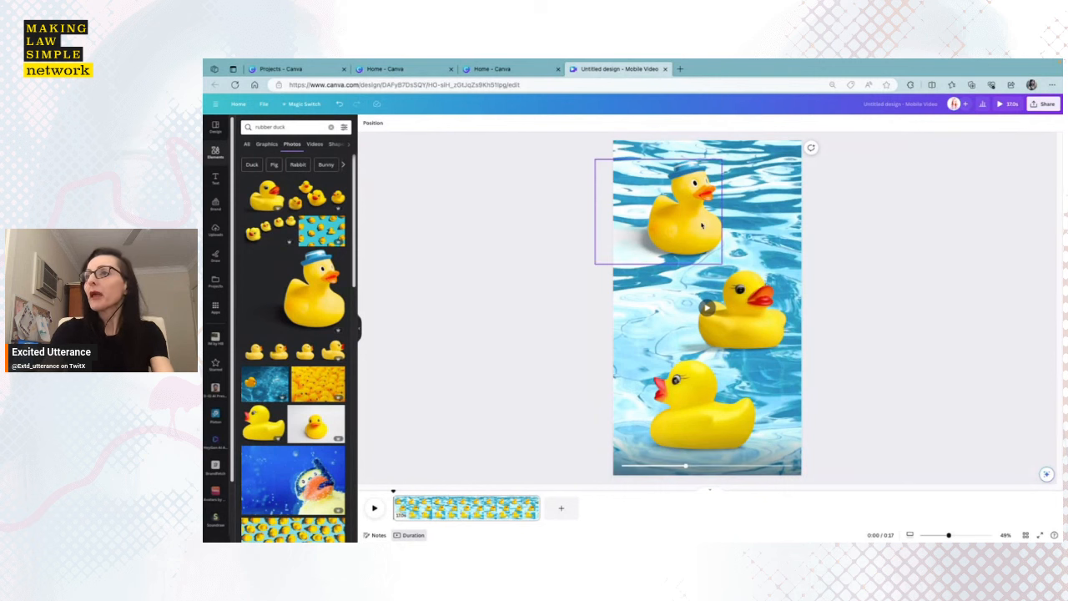
Step: Move the blue-hatted duck slightly down and right, the bottom duck slightly left, and the middle duck slightly down to even the spacing
left_click_drag(701, 225, 708, 237)
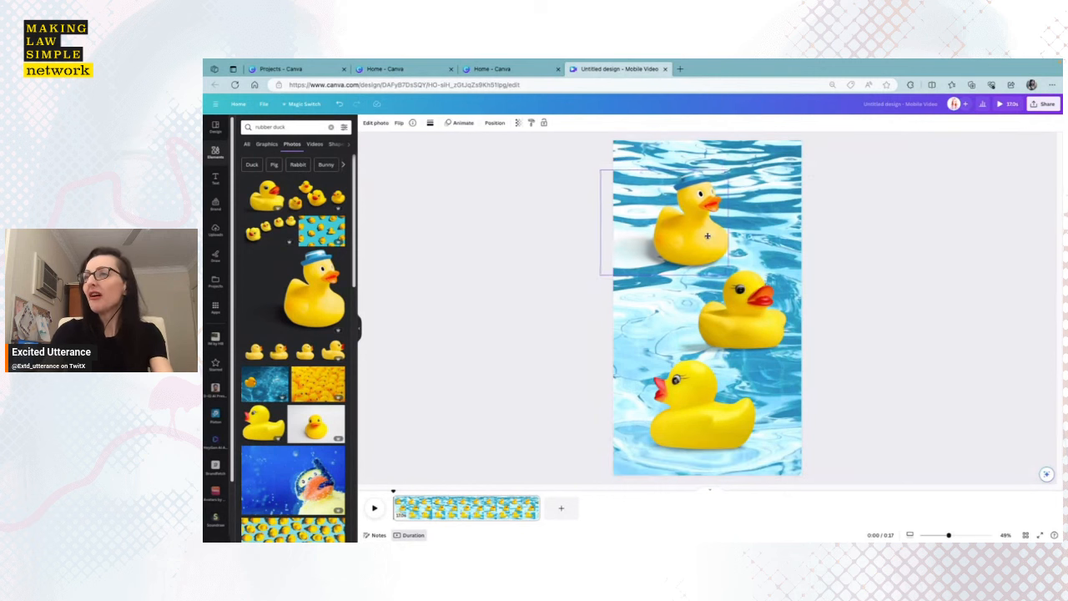
left_click(701, 417)
left_click(747, 321)
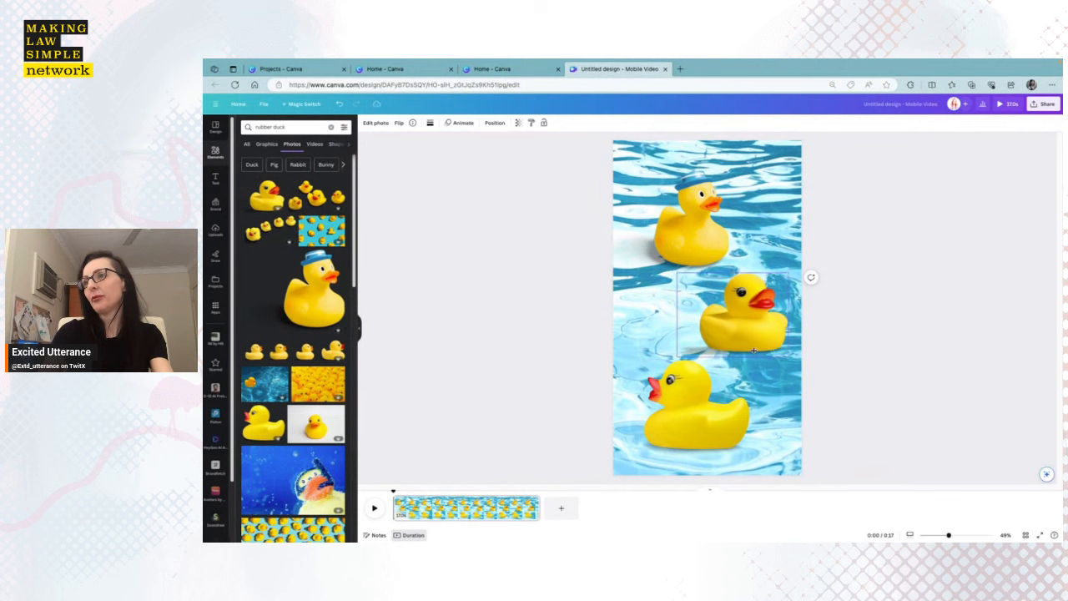
left_click(850, 346)
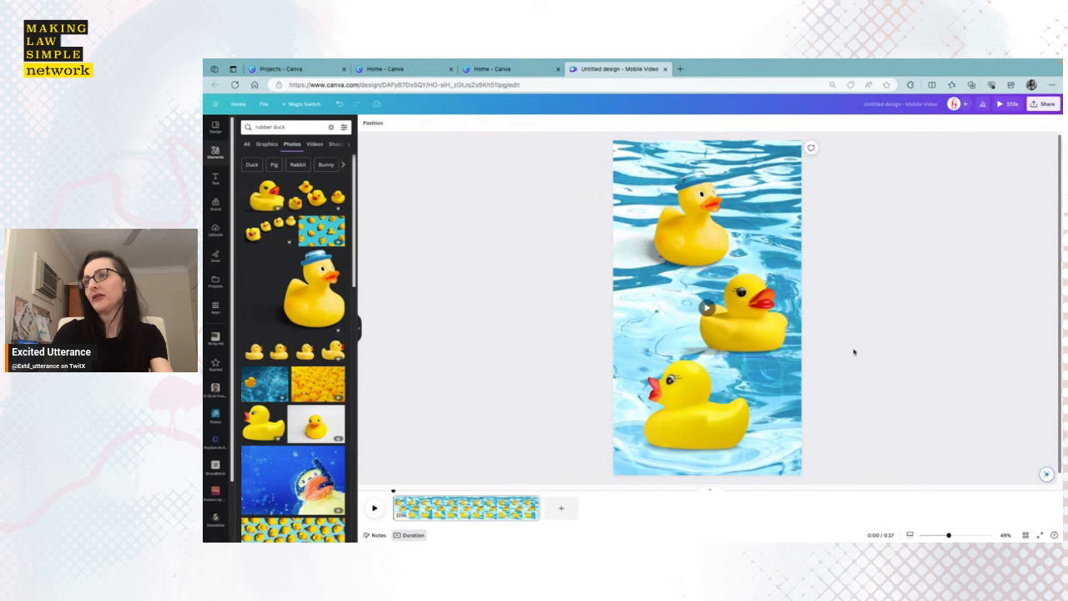
Step: Move the blue-hatted duck partly off the page's top-left corner and create a custom animation path drifting down and right into the page
left_click(701, 245)
left_click_drag(732, 224, 734, 224)
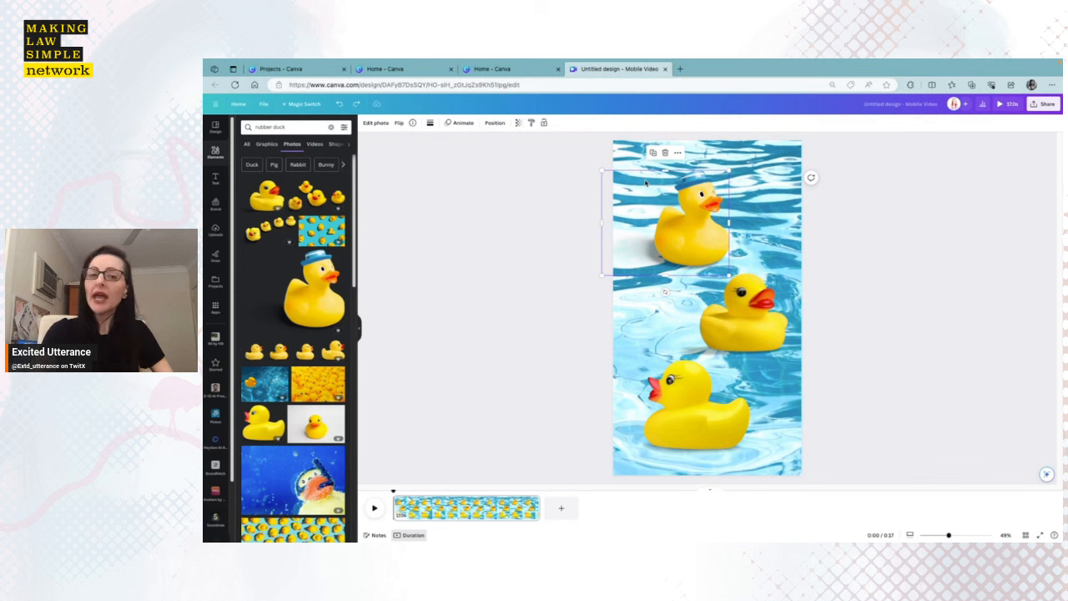
left_click(461, 125)
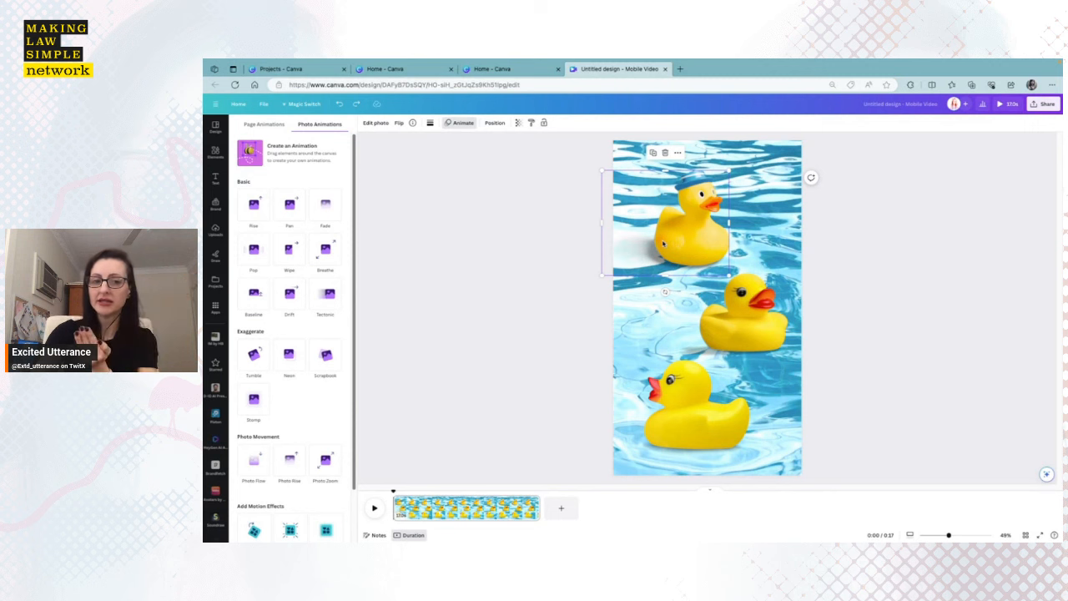
left_click_drag(667, 254, 634, 179)
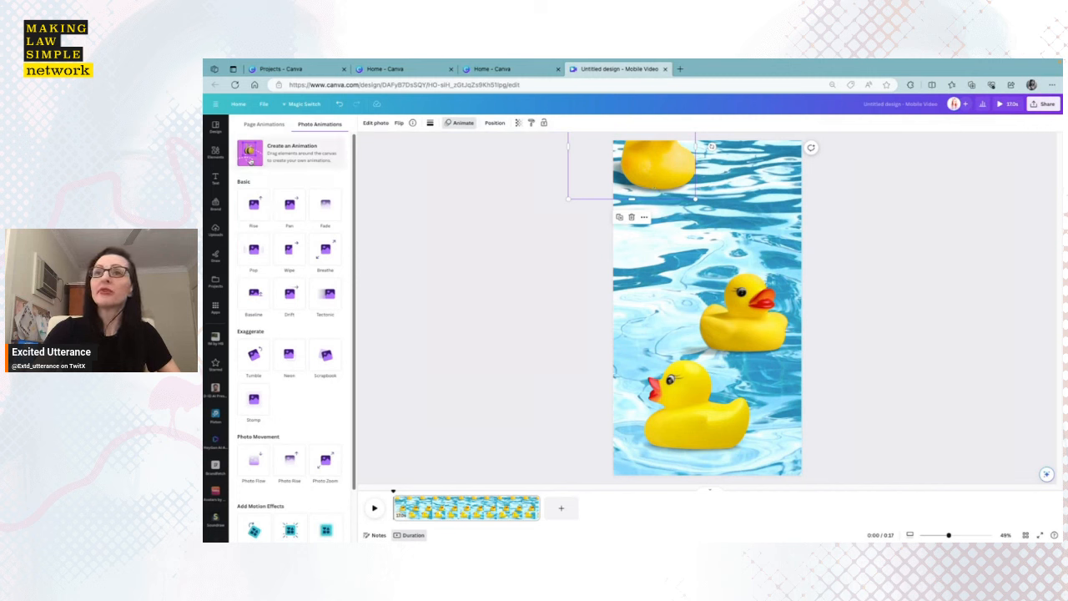
left_click(249, 161)
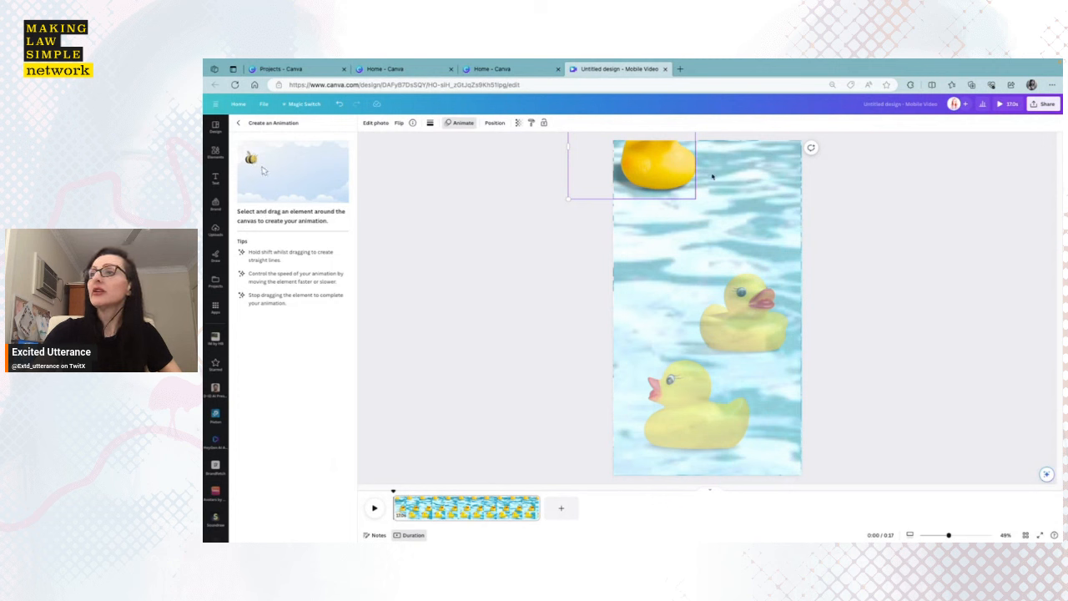
mouse_move(668, 172)
left_mouse_down()
mouse_move(668, 187)
mouse_move(730, 239)
left_mouse_up()
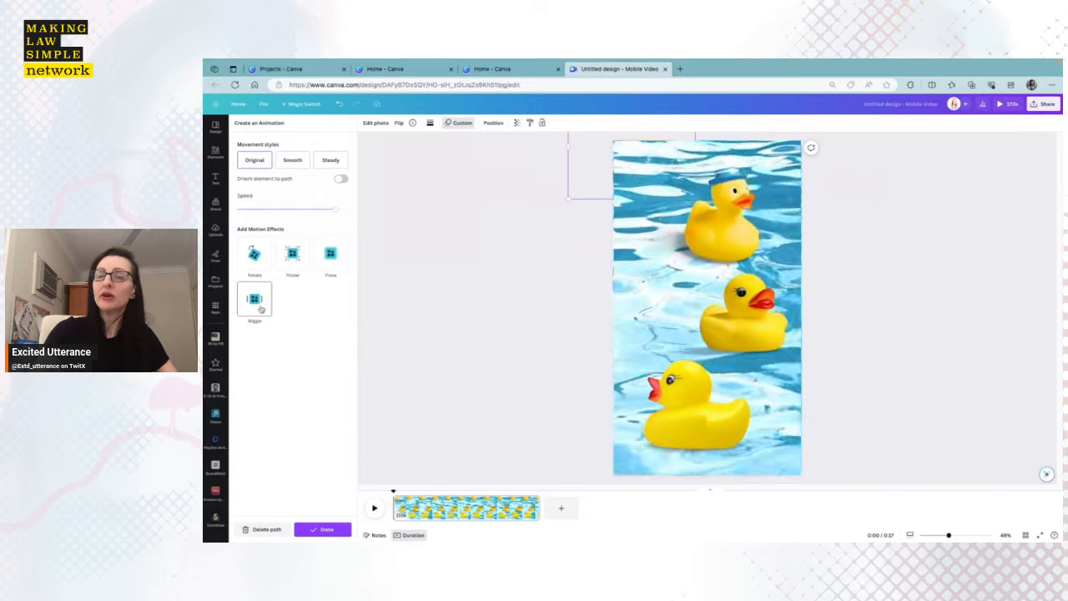
Step: Add the Wiggle motion effect to the blue-hatted duck's animation and lower its intensity to near the minimum
left_click(254, 300)
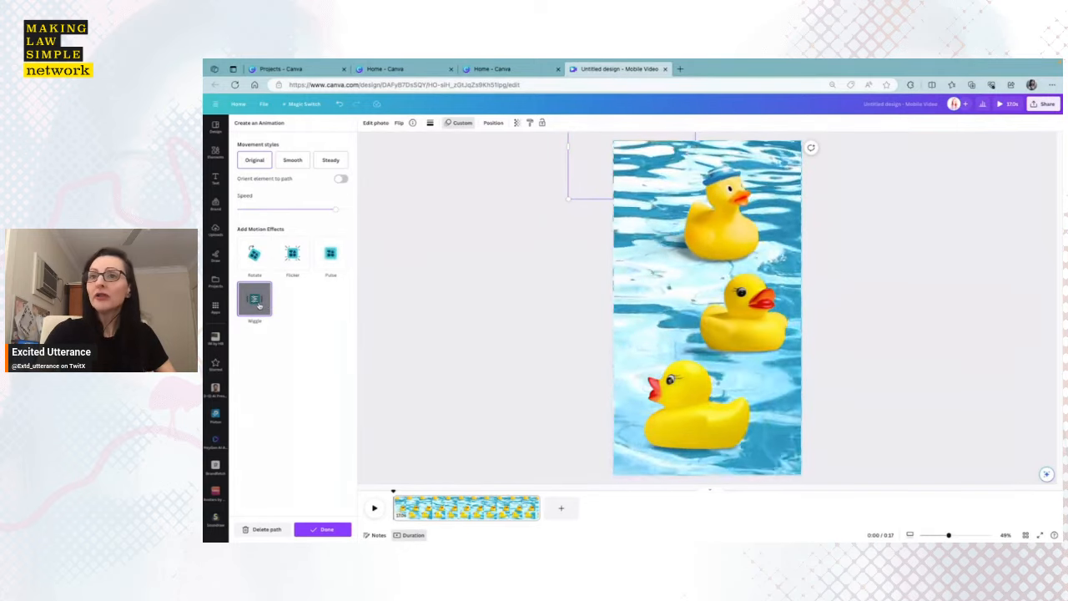
left_click(258, 305)
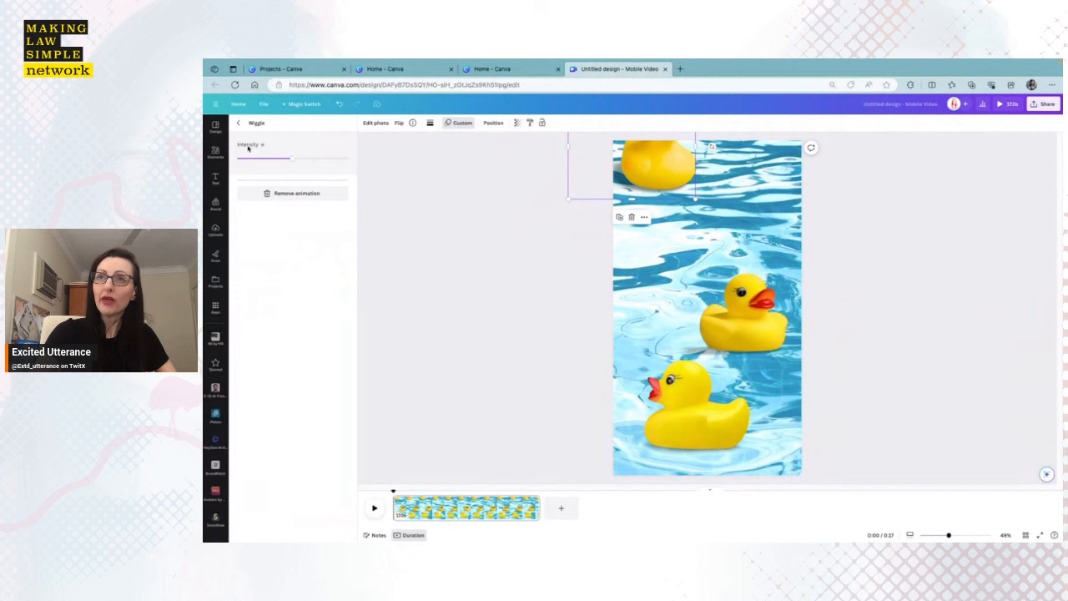
left_click_drag(290, 158, 246, 159)
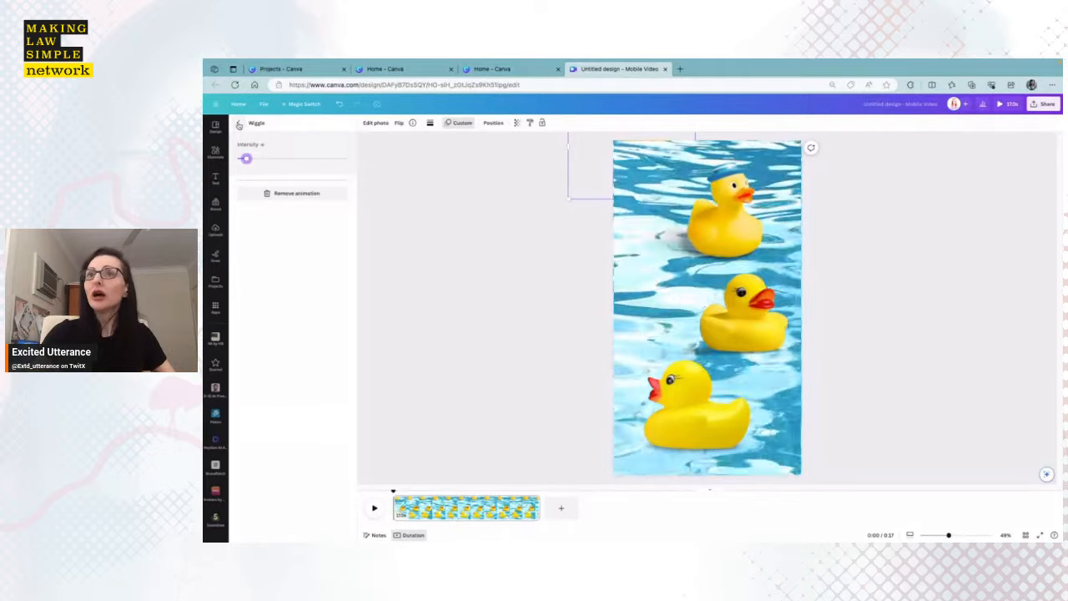
left_click(239, 124)
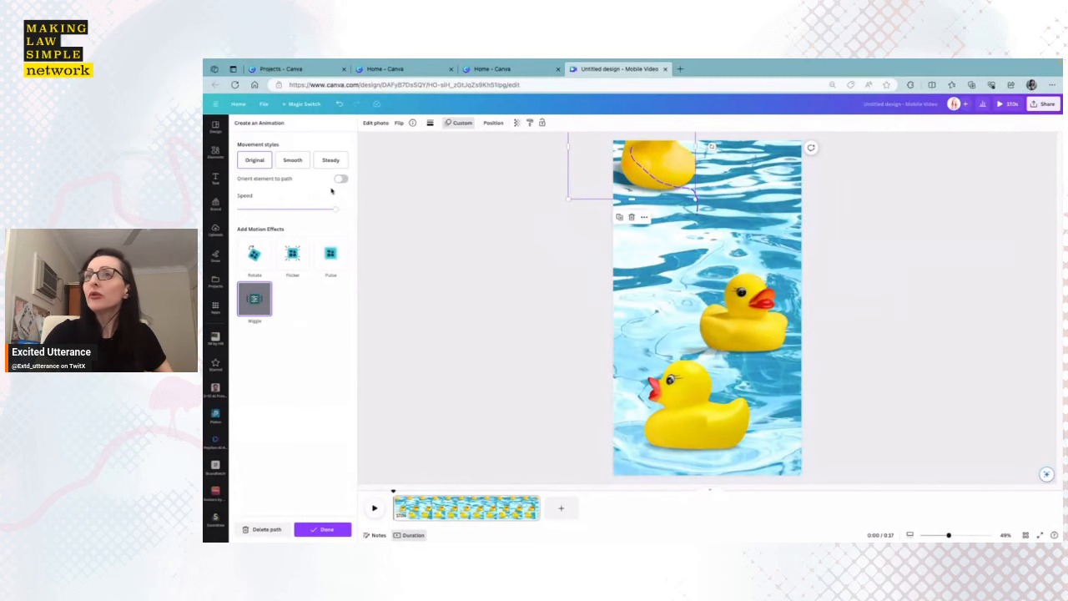
Step: Compare the Original, Smooth and Steady movement styles for the blue-hatted duck's path and settle on Smooth
left_click(264, 165)
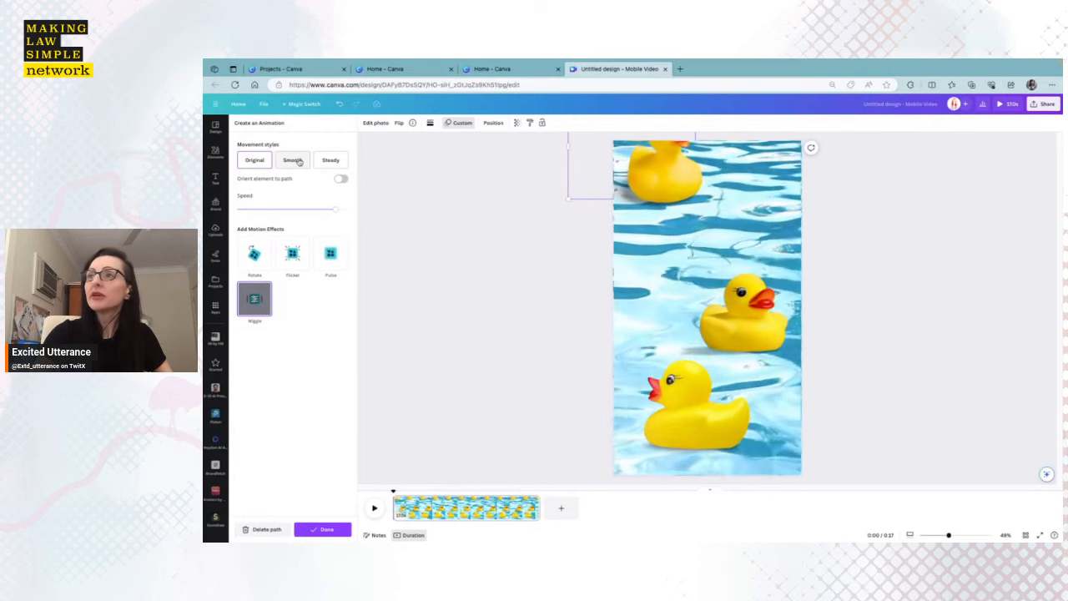
left_click(297, 161)
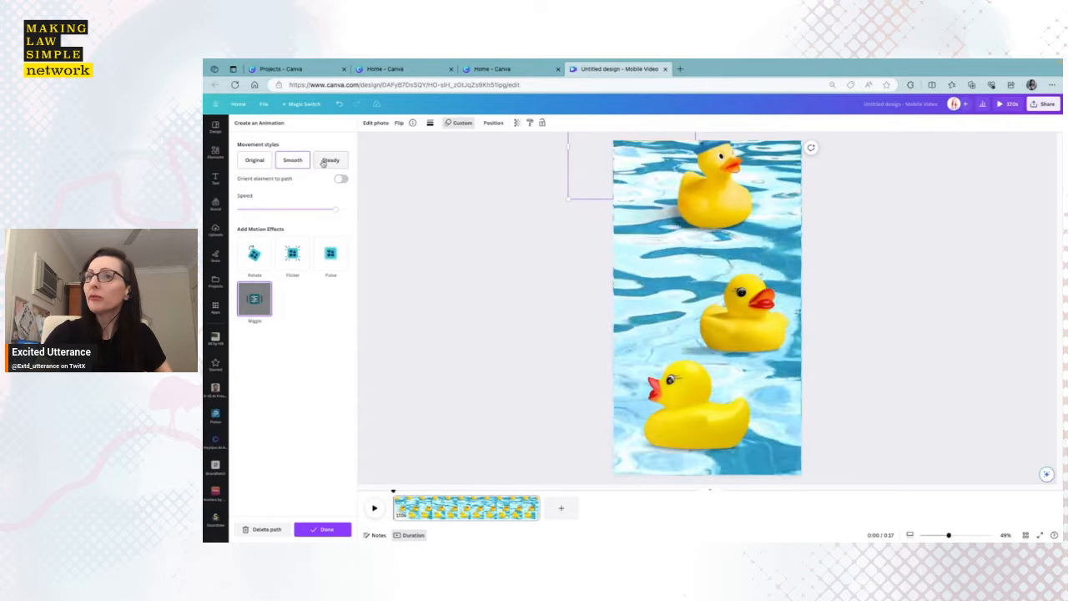
left_click(324, 162)
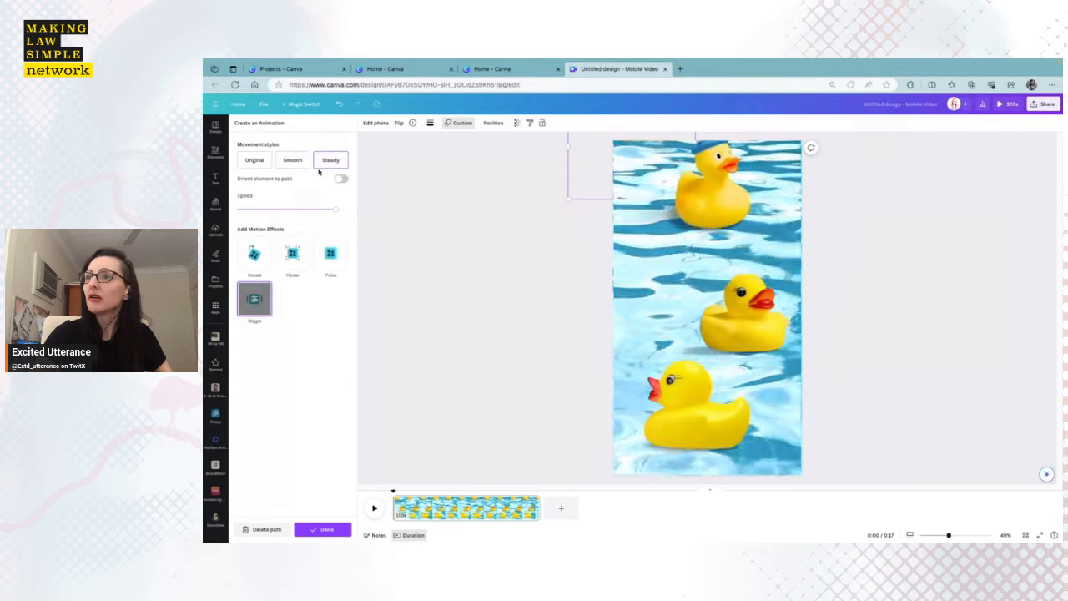
left_click(294, 161)
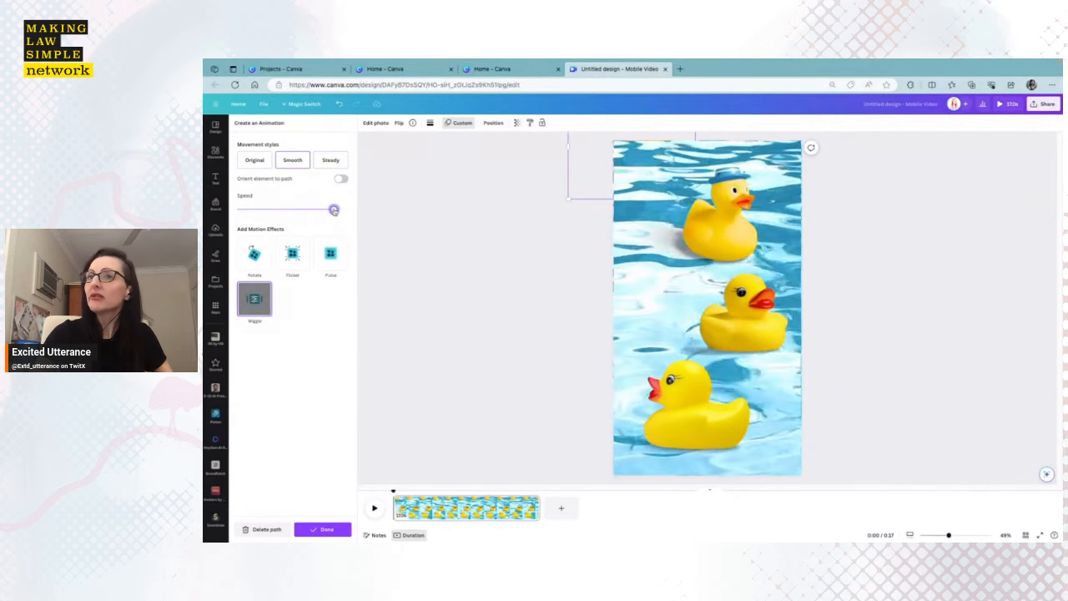
Step: Try different speeds for the blue-hatted duck's path, settle on about three quarters of the range with Smooth movement, and finish the animation
left_click_drag(333, 212, 308, 210)
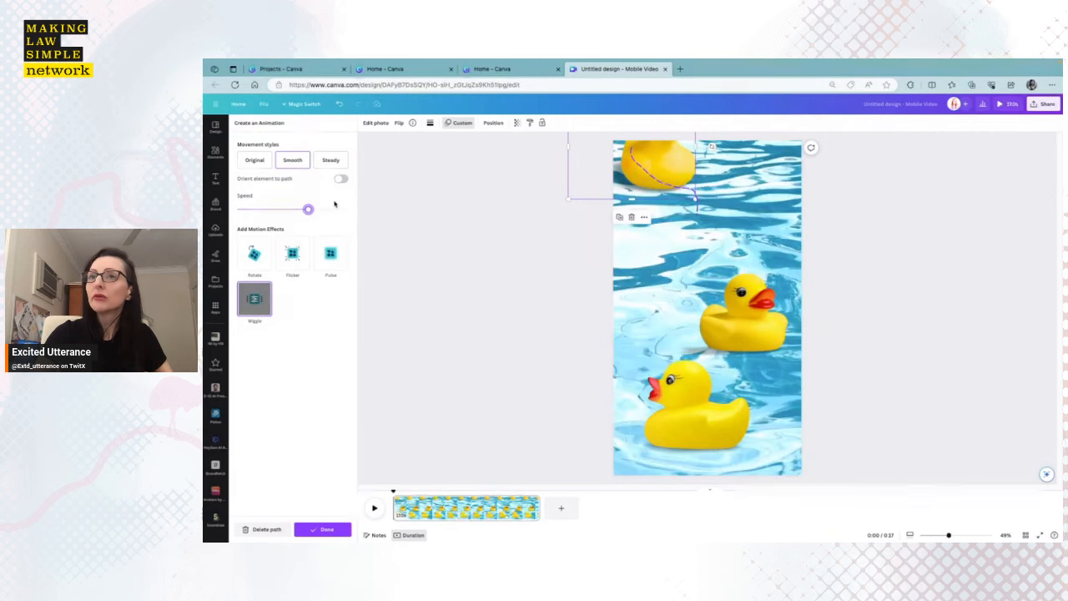
left_click_drag(307, 210, 348, 209)
left_click(359, 209)
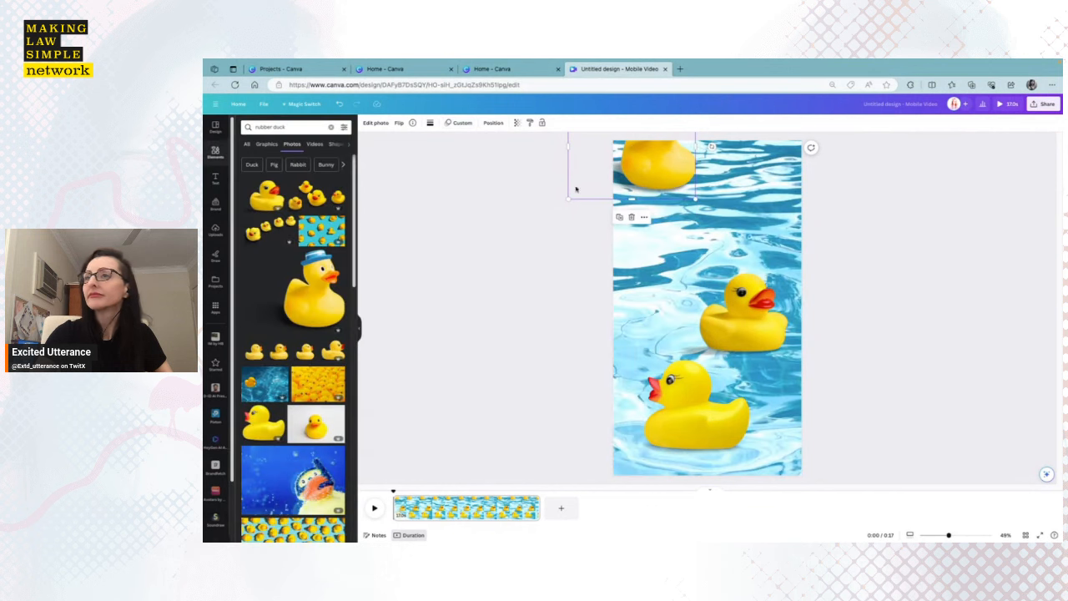
left_click(458, 123)
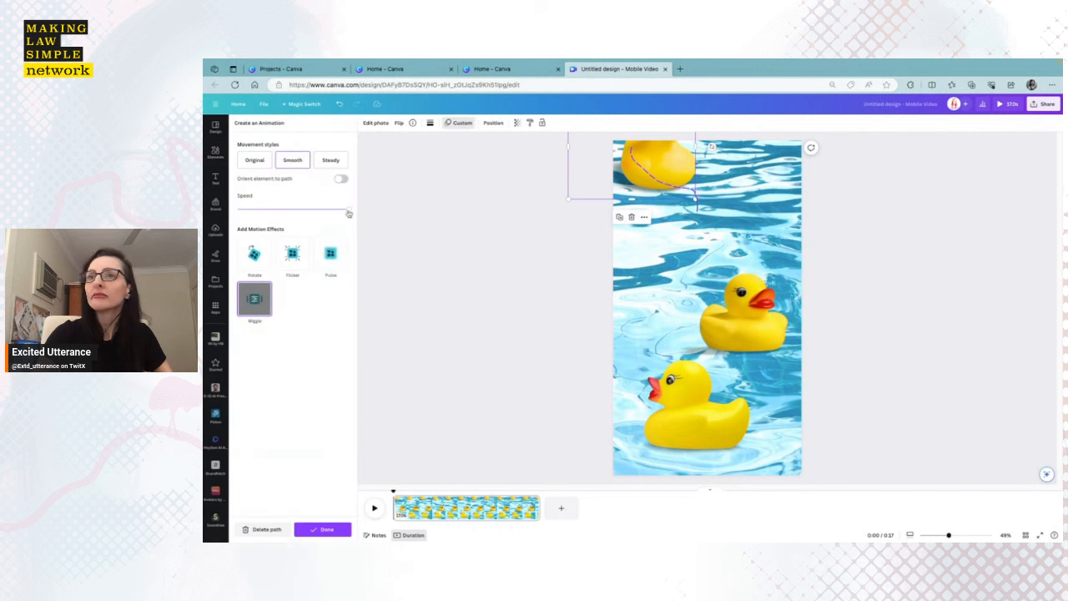
left_click_drag(343, 210, 321, 210)
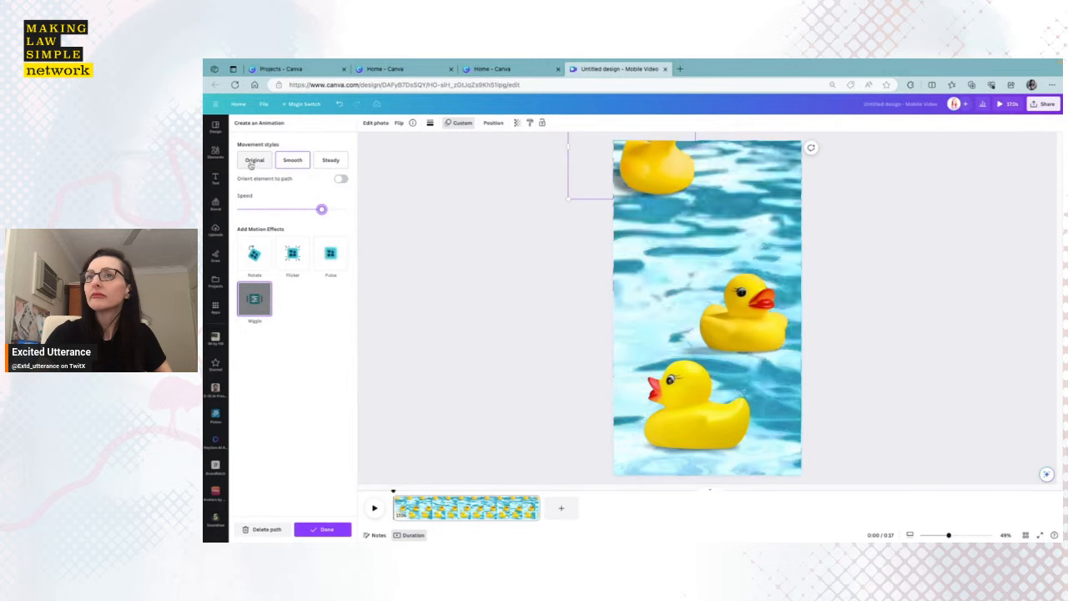
left_click(297, 165)
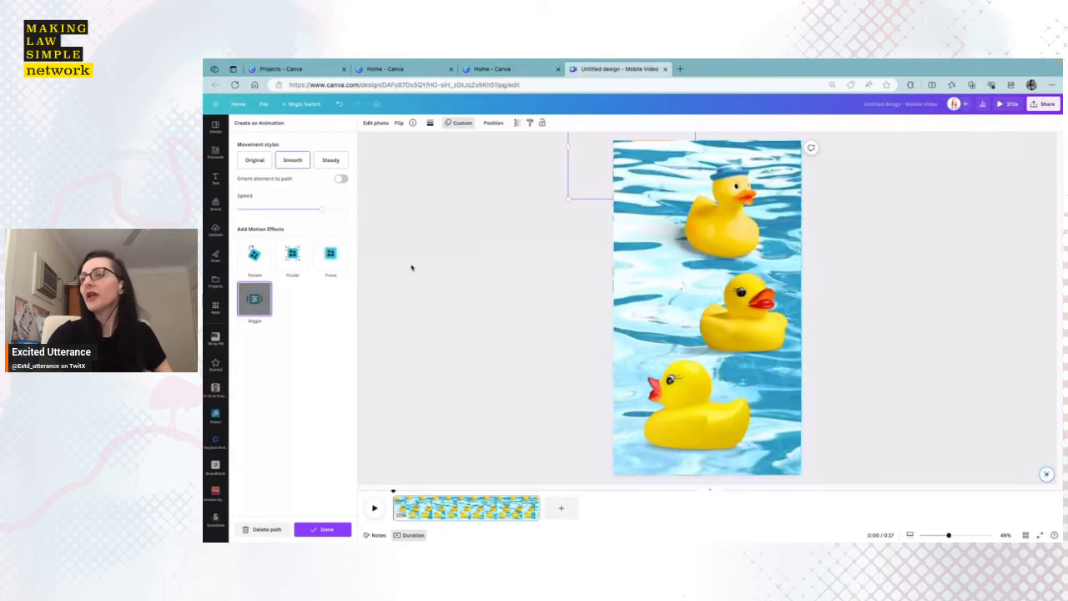
left_click(311, 527)
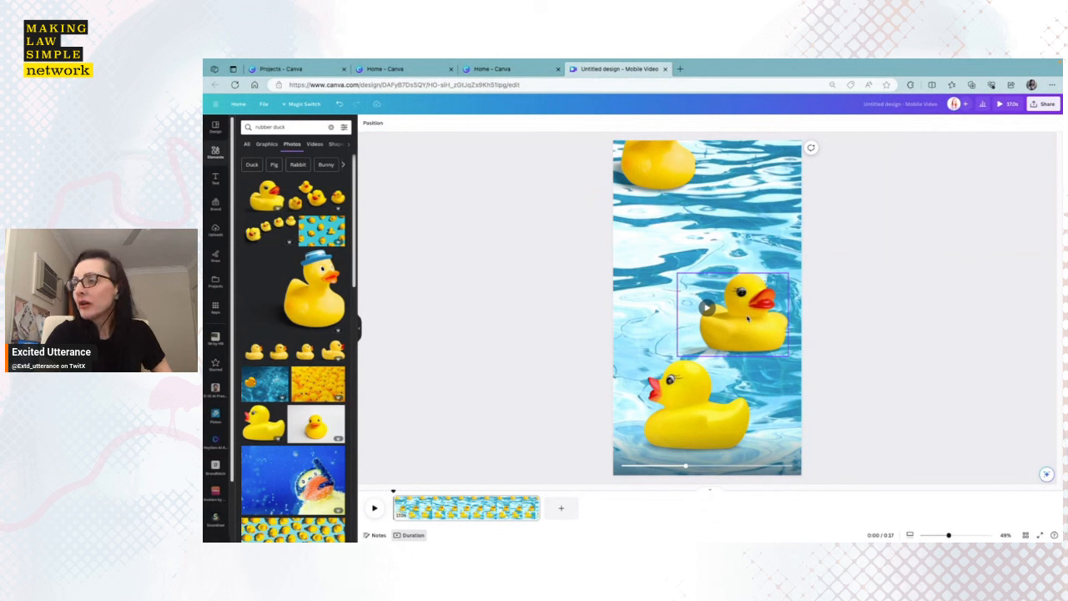
Step: Move the middle duck up and left and create a custom path drifting down and right, deleting the first path and redrawing it
left_click(747, 319)
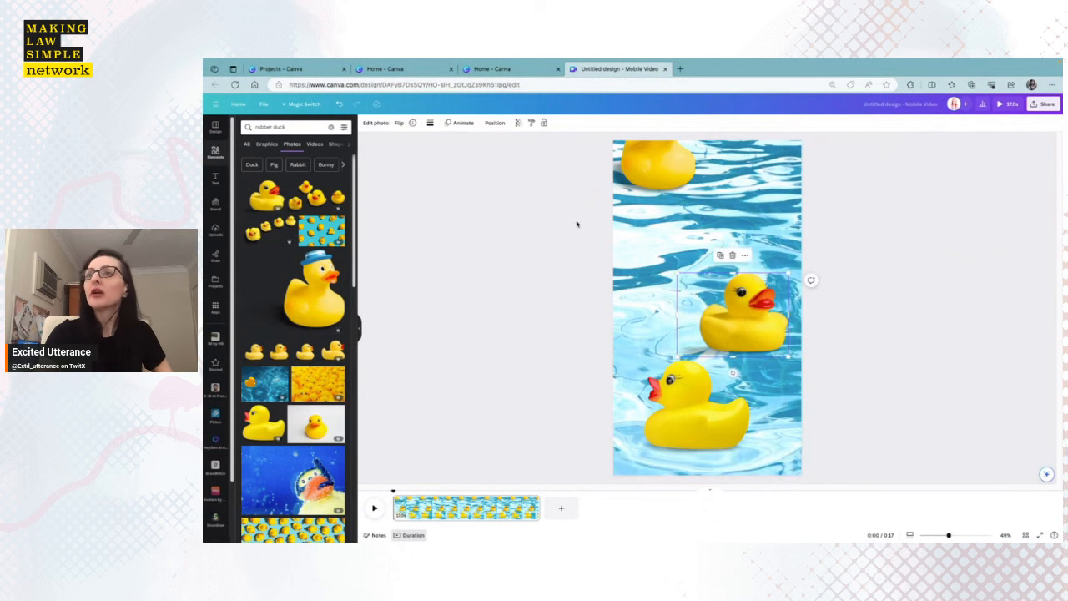
left_click(461, 125)
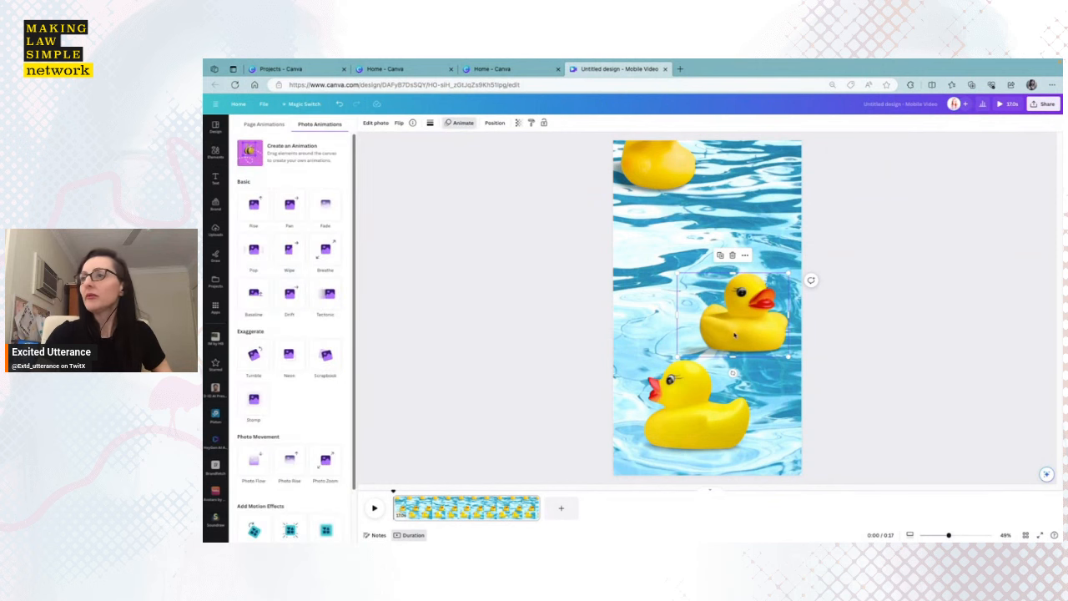
left_click_drag(744, 334, 687, 258)
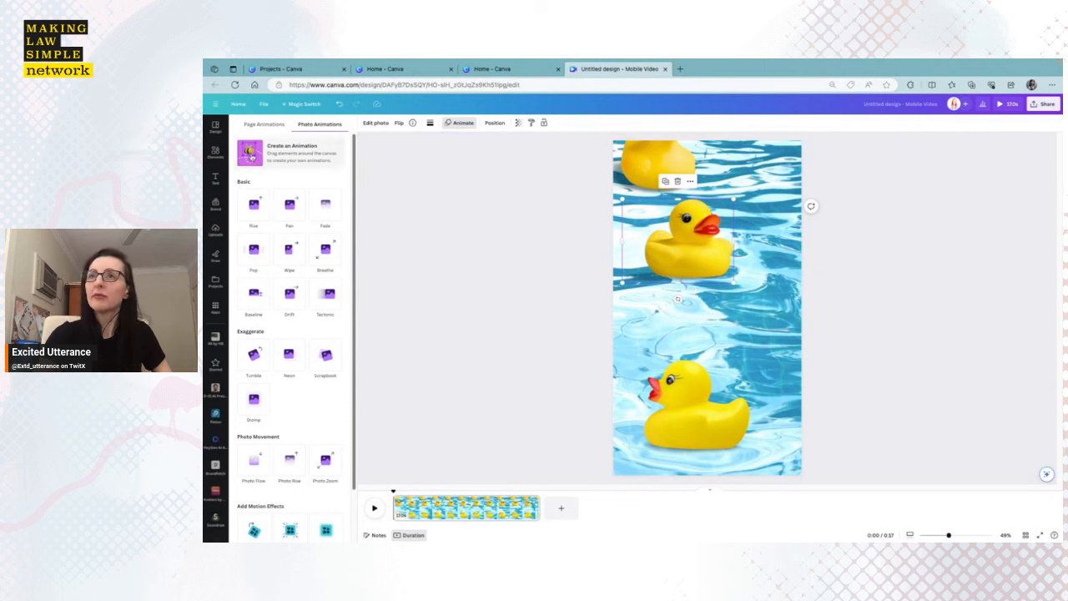
left_click(251, 156)
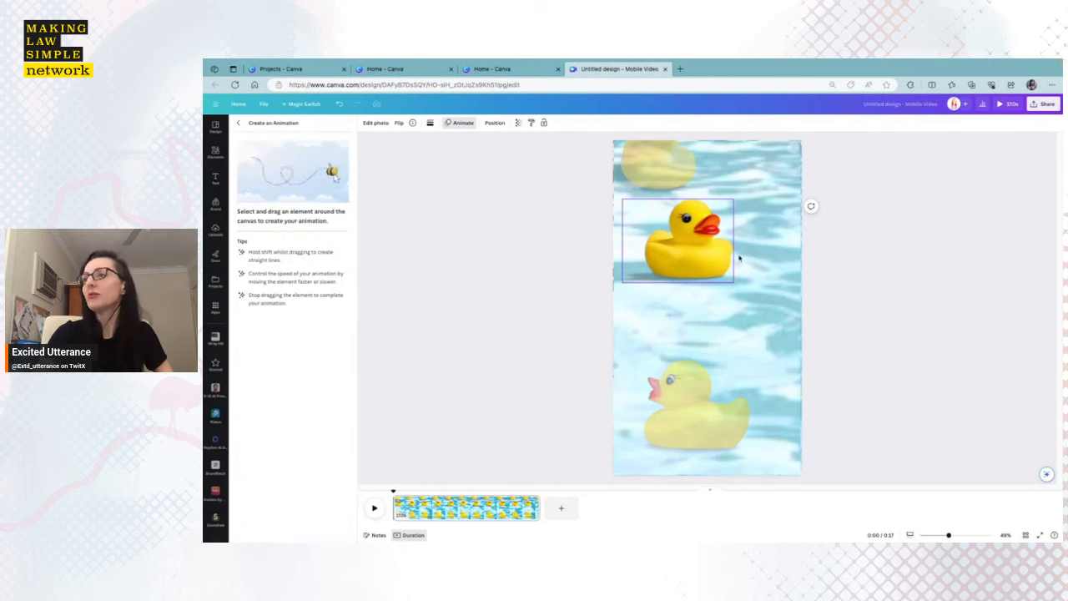
mouse_move(694, 241)
left_mouse_down()
mouse_move(760, 286)
mouse_move(751, 327)
left_mouse_up()
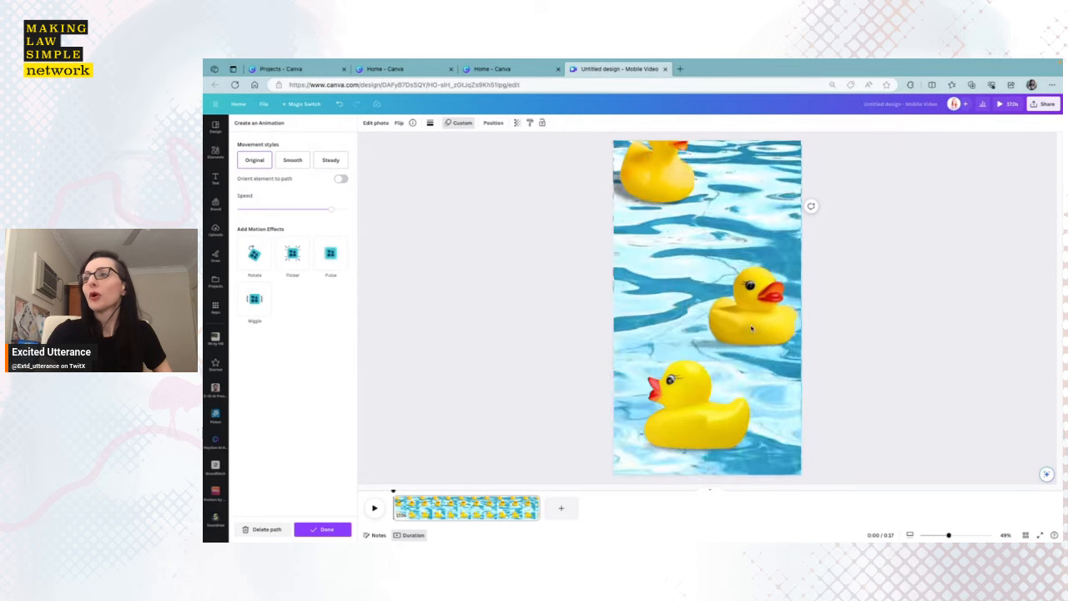
left_click(260, 529)
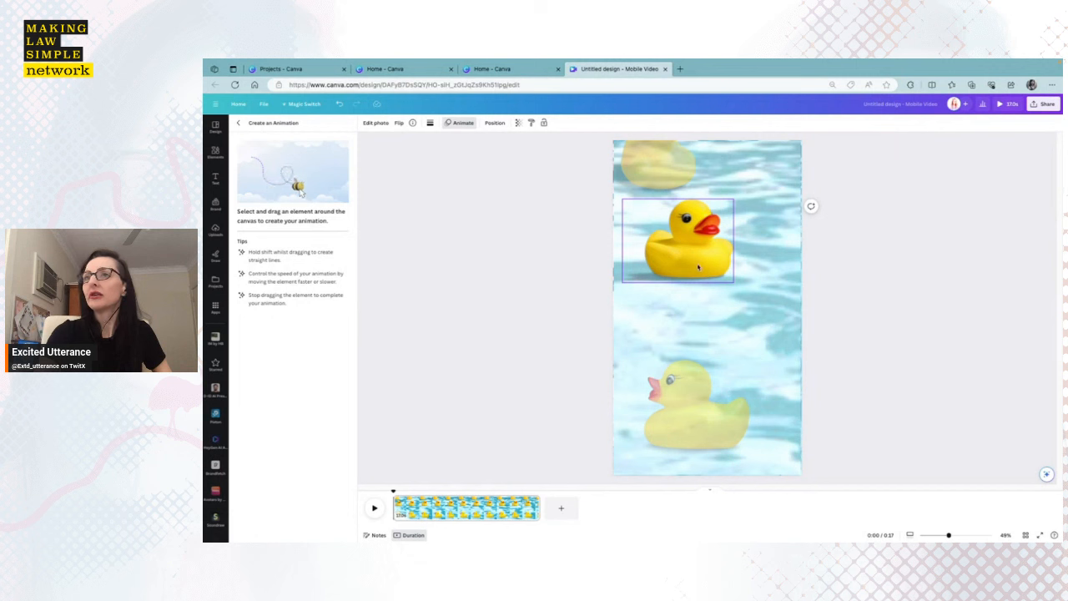
left_click_drag(700, 267, 740, 336)
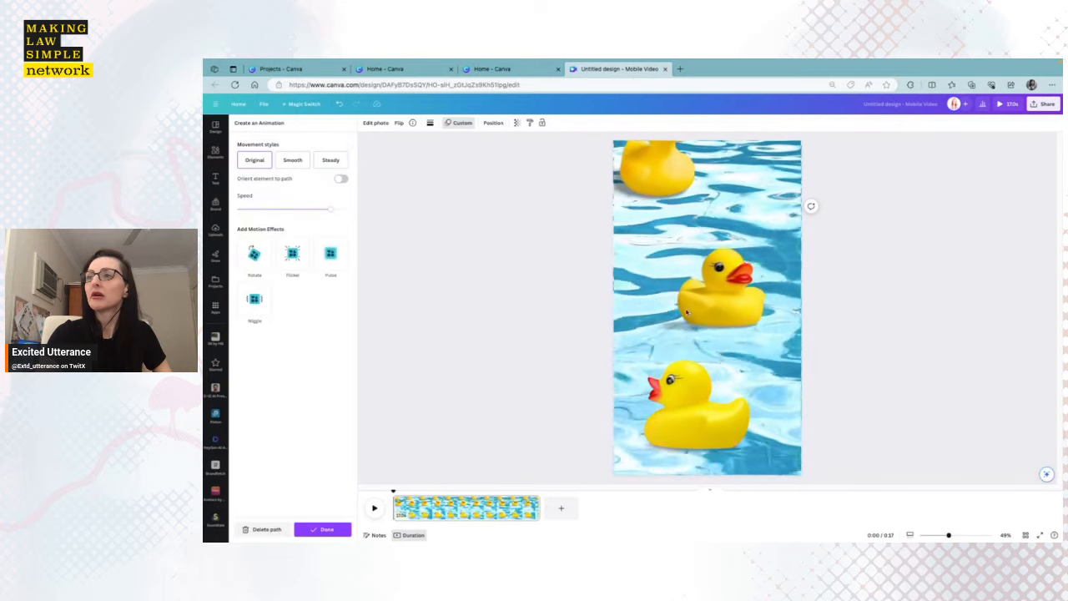
Step: Give the middle duck's path Smooth movement and a Wiggle effect with near-minimum intensity, and finish the animation
left_click(294, 161)
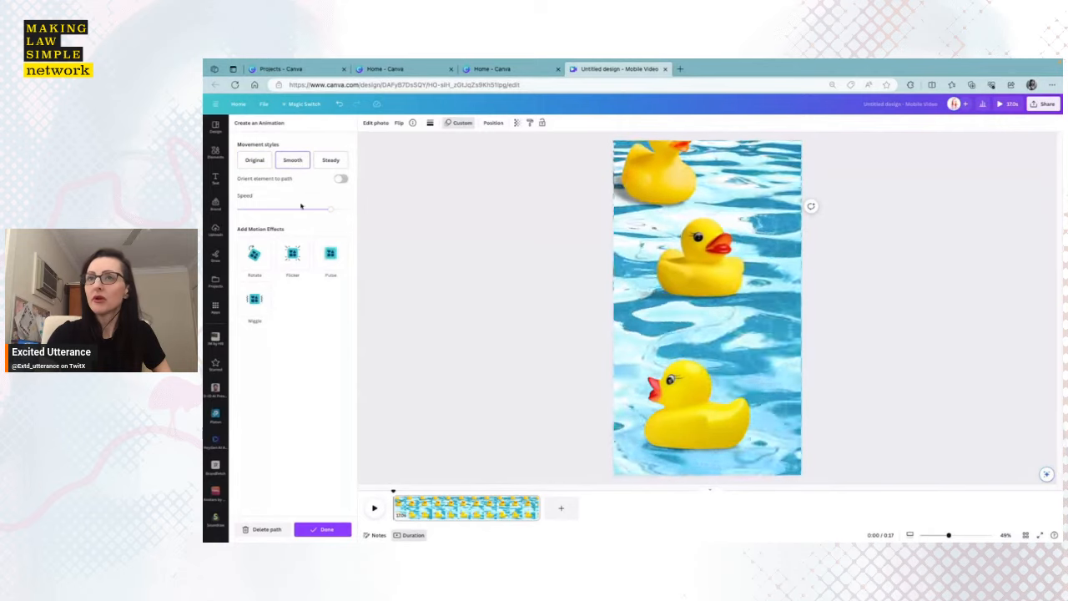
left_click(302, 256)
left_click(263, 302)
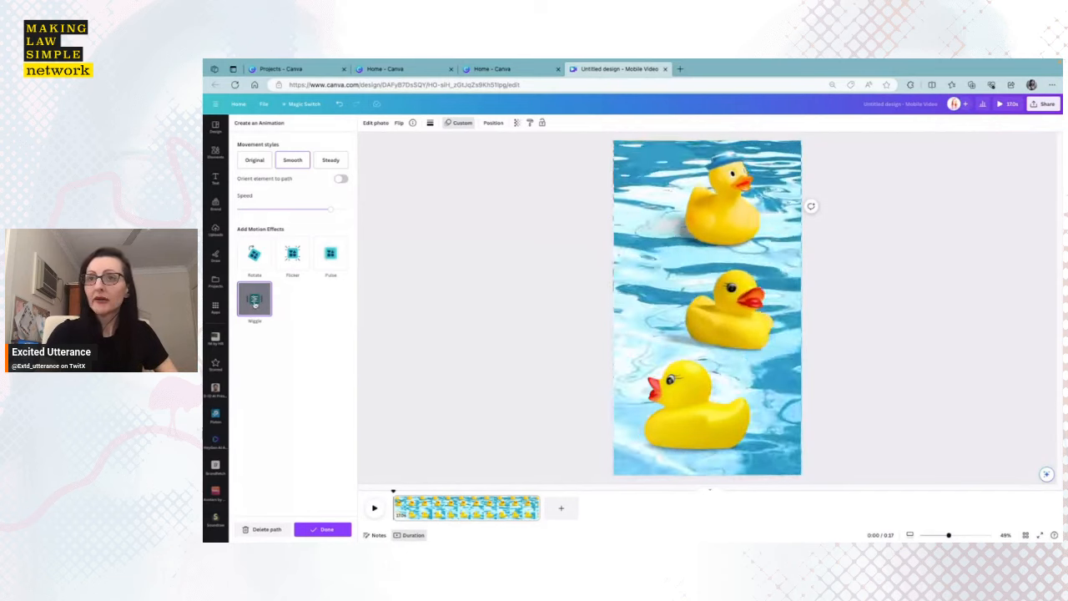
left_click(255, 306)
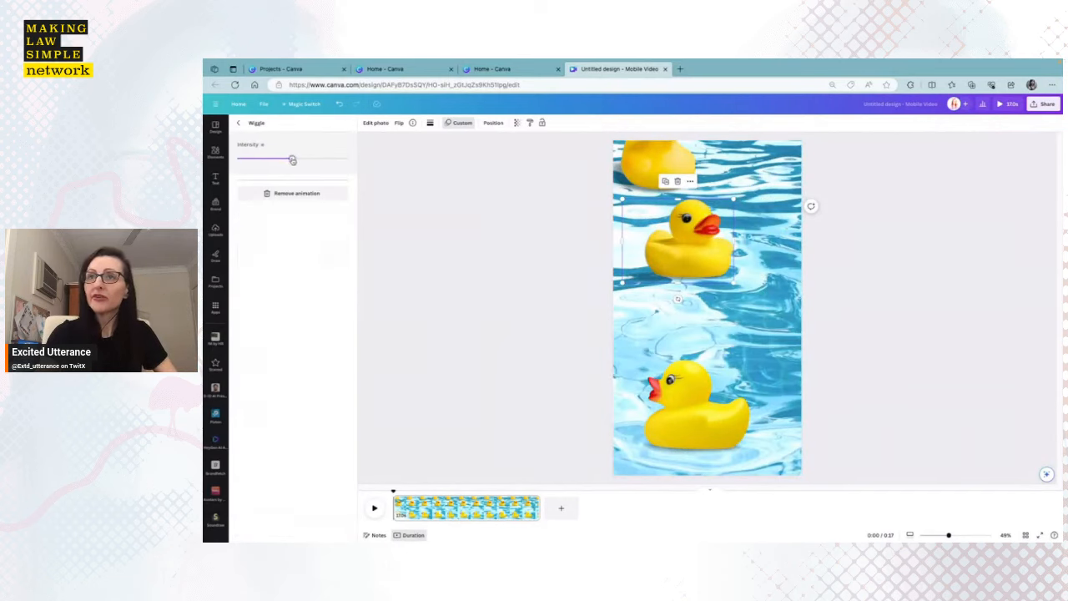
left_click_drag(290, 159, 245, 161)
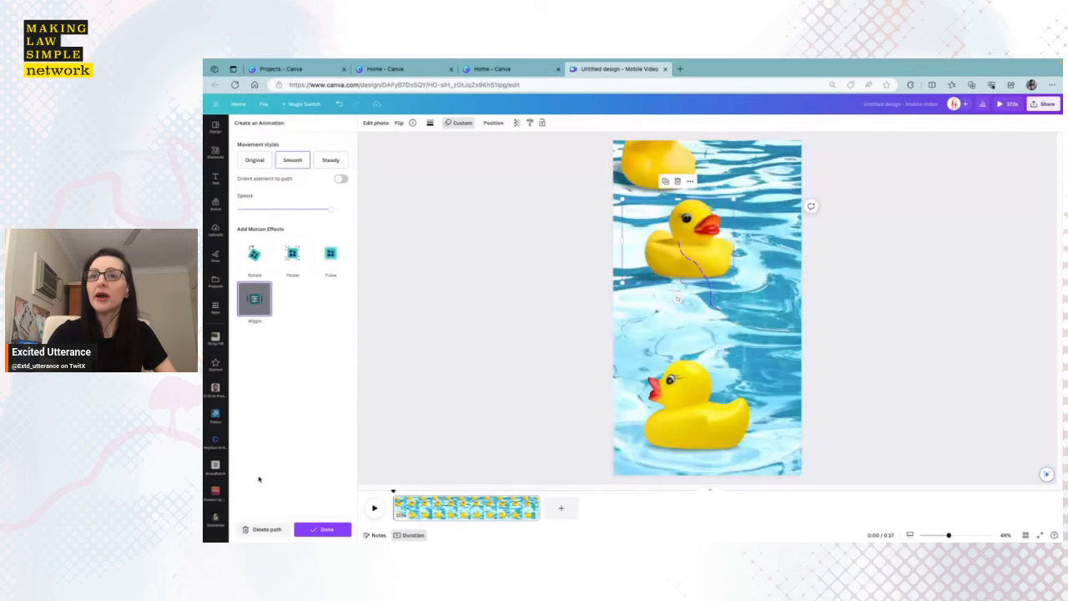
left_click(323, 529)
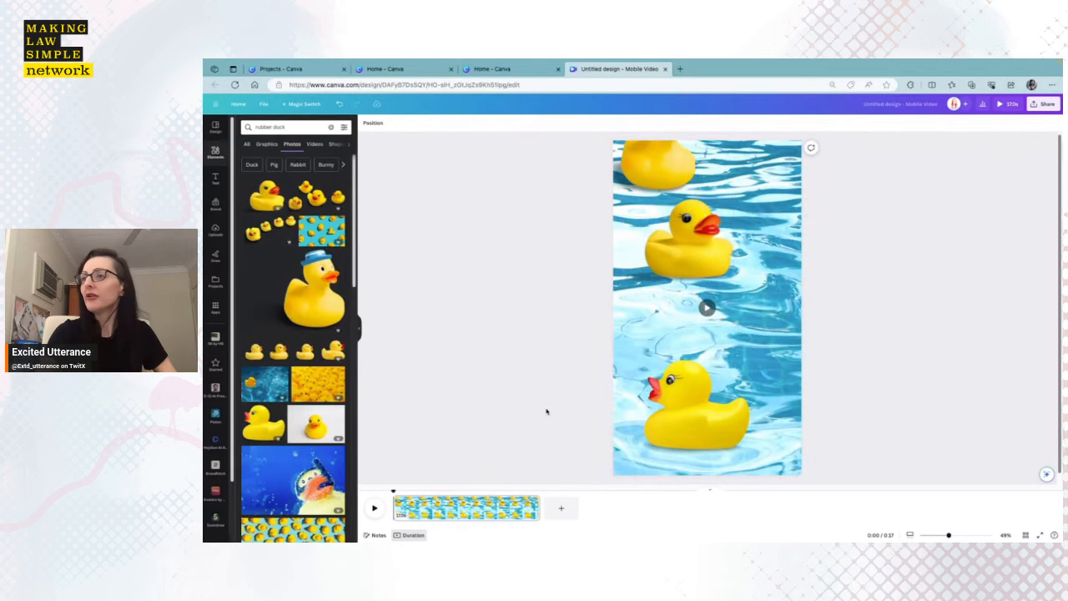
Step: Move the bottom duck partly off the page's right edge and create a custom animation path drifting left across the water
left_click(675, 403)
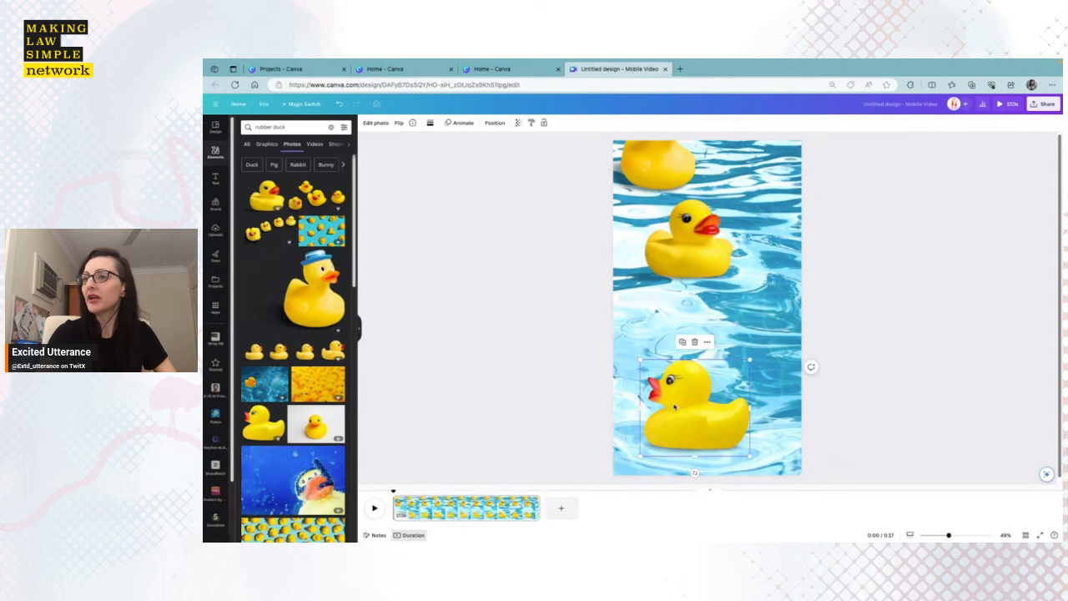
left_click(463, 123)
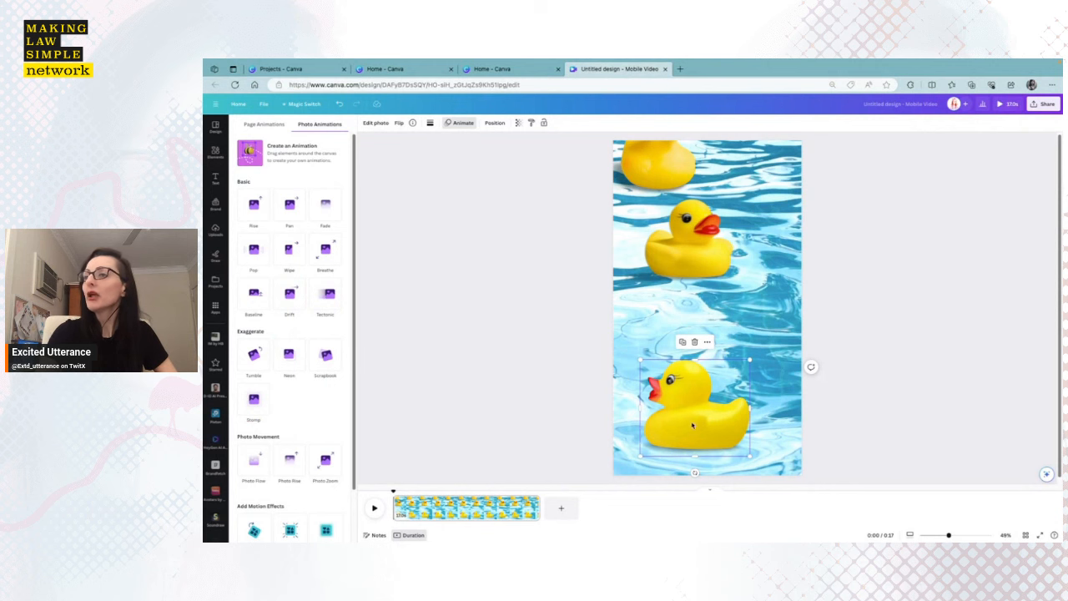
left_click_drag(687, 423, 786, 422)
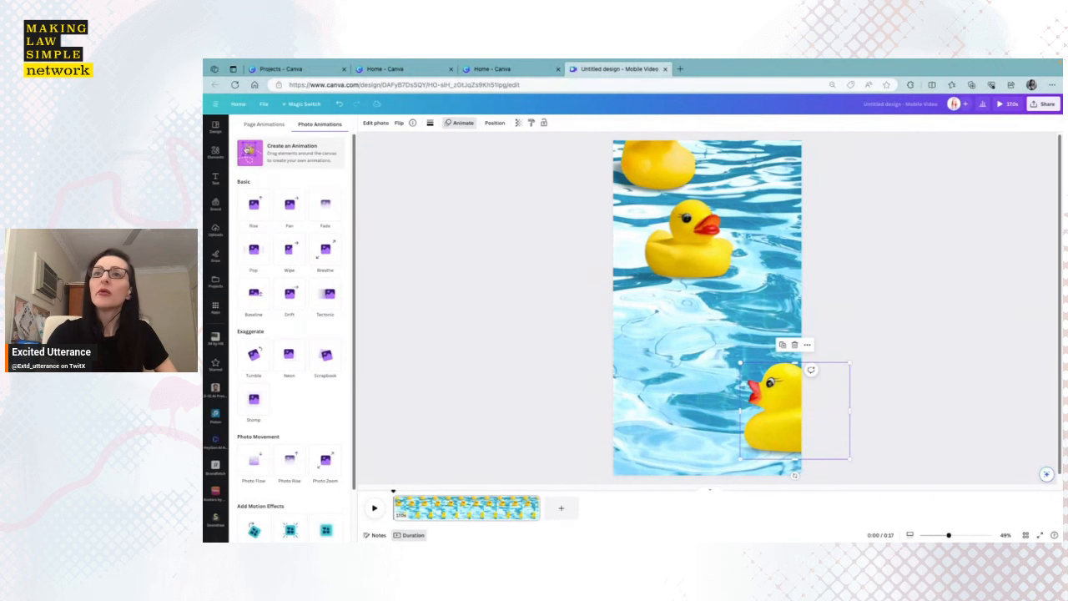
left_click(245, 150)
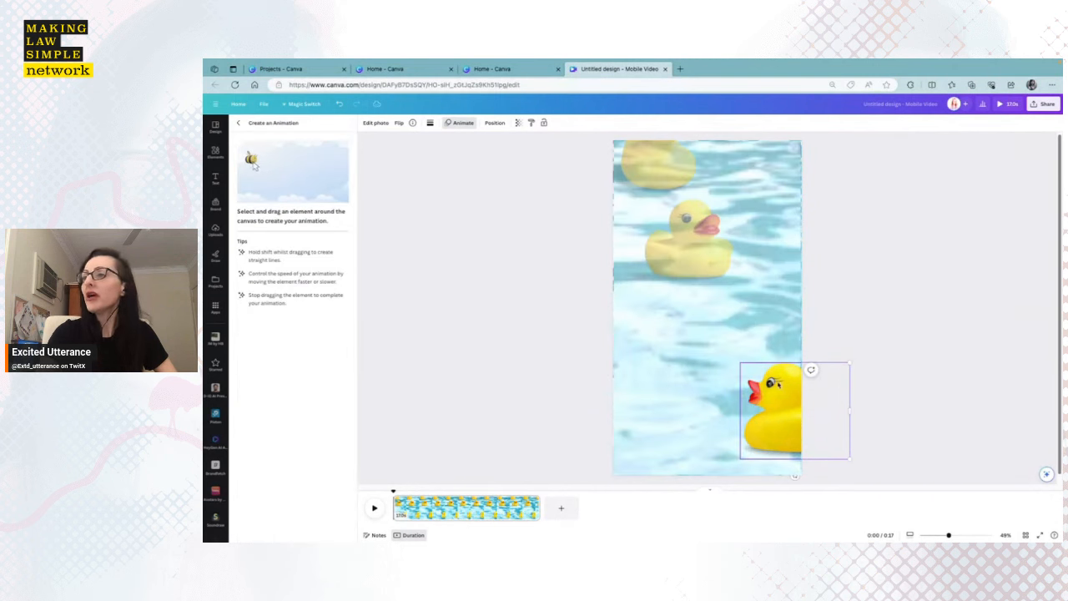
mouse_move(789, 425)
left_mouse_down()
mouse_move(740, 407)
mouse_move(681, 416)
left_mouse_up()
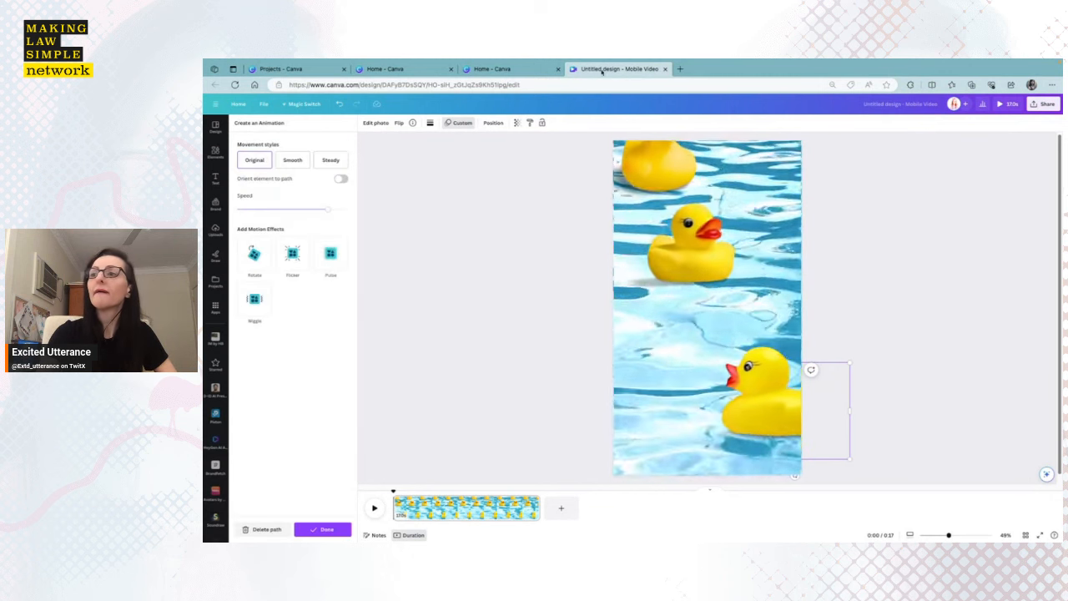
Step: Give the bottom duck's path Smooth movement and a Wiggle effect with near-minimum intensity, and finish the animation
left_click(302, 167)
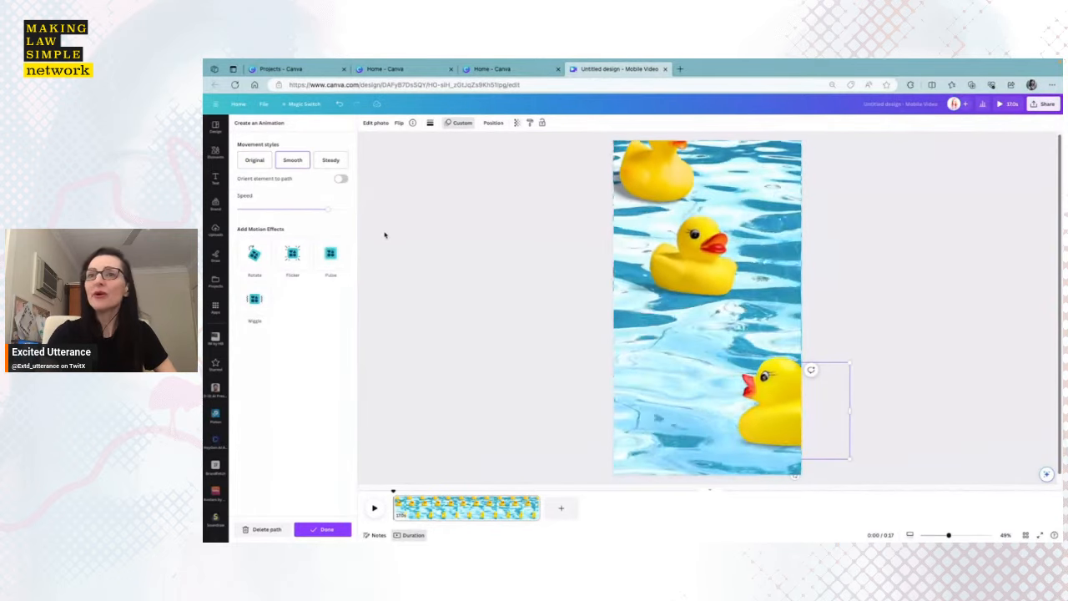
left_click(255, 307)
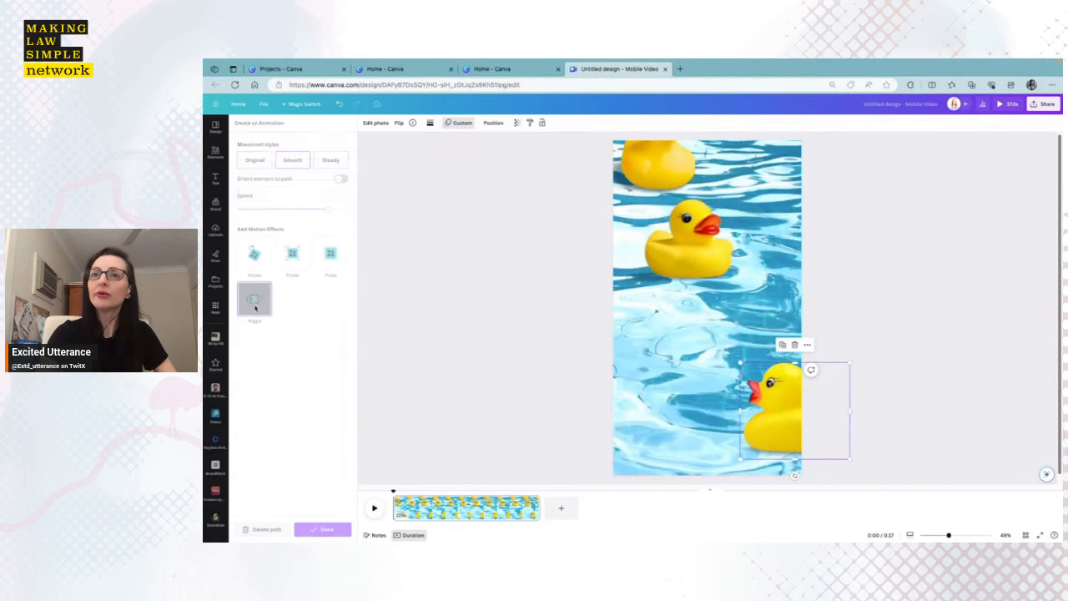
left_click_drag(292, 161, 245, 161)
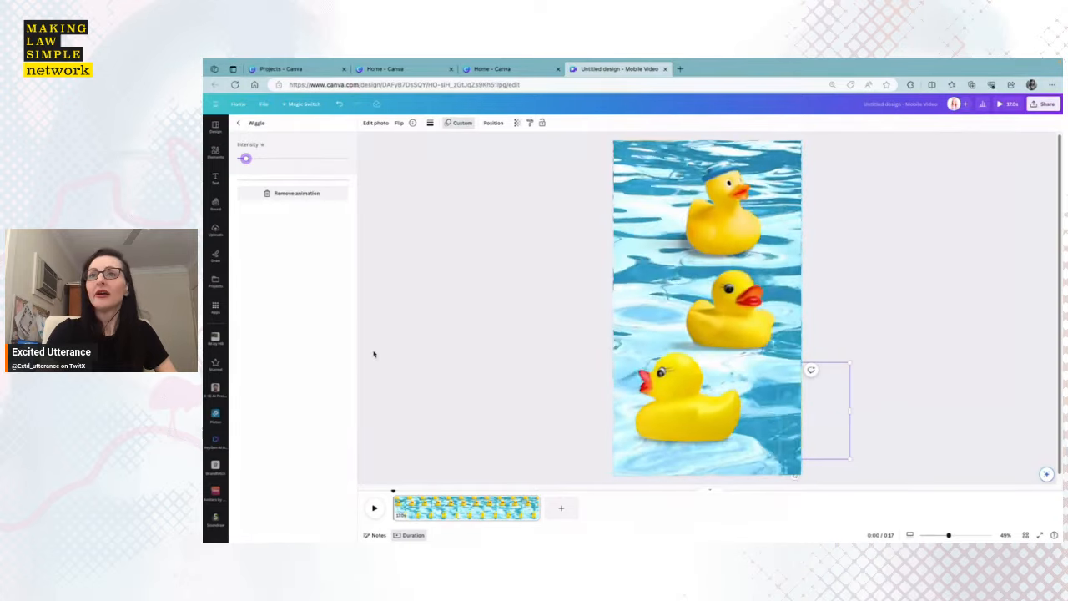
left_click(239, 124)
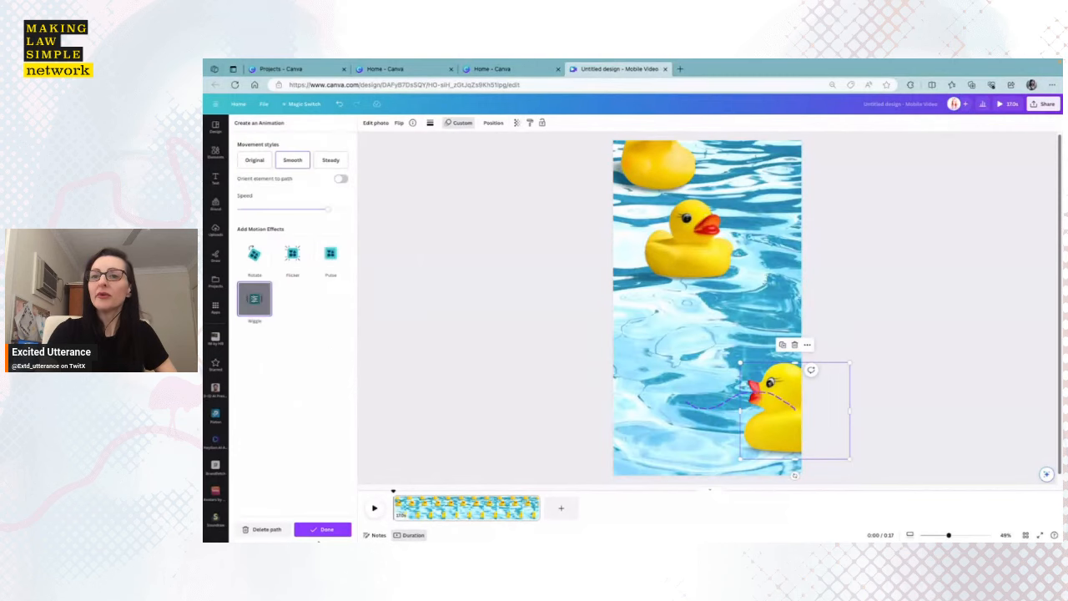
left_click(323, 529)
left_click(455, 433)
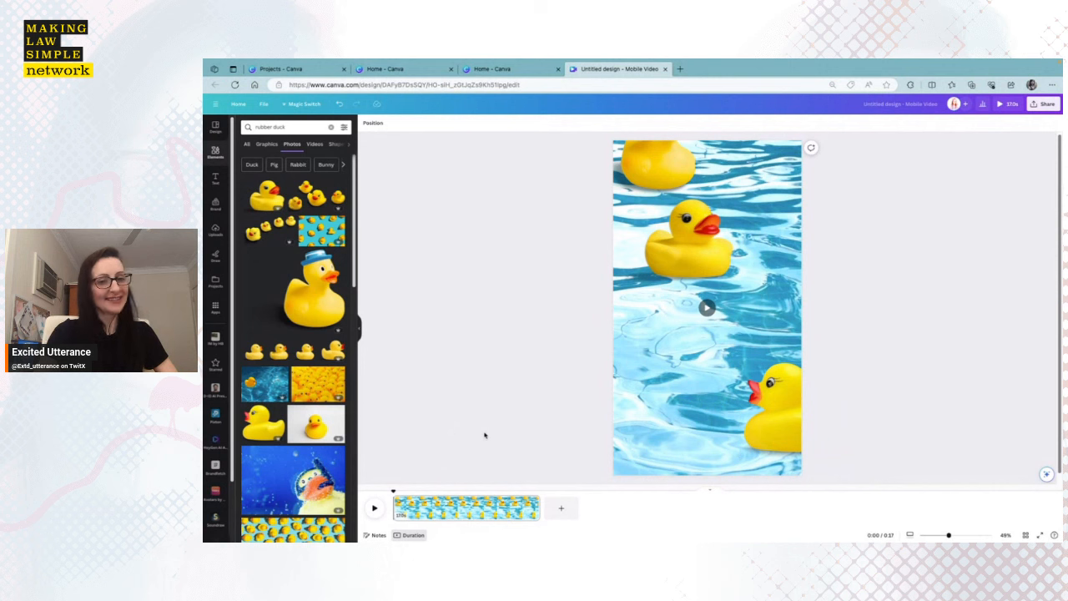
Step: Play the full preview of the three-duck video and close it
left_click(999, 105)
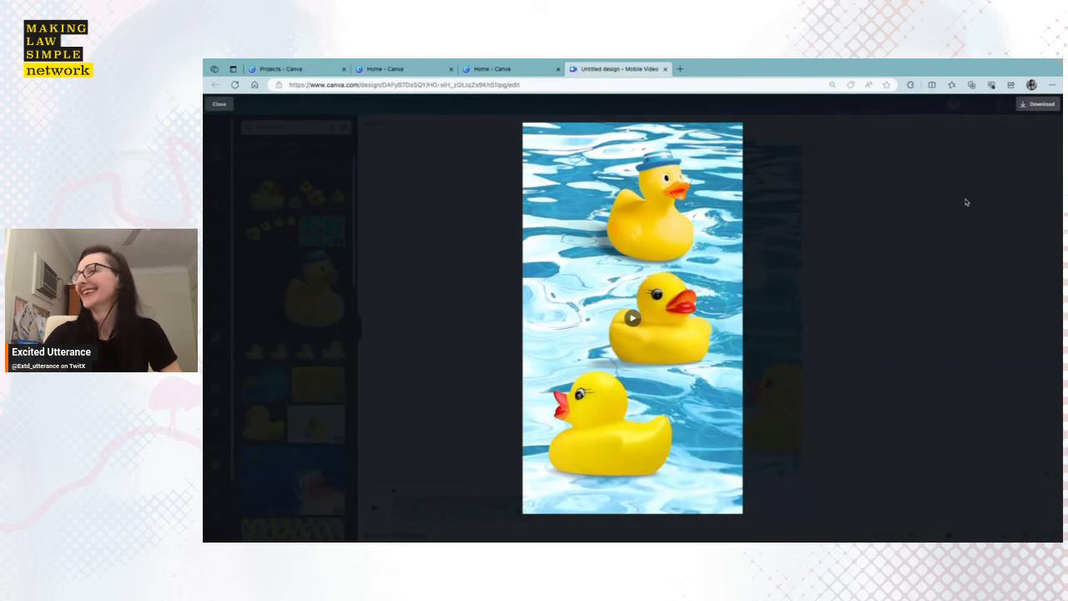
left_click(862, 284)
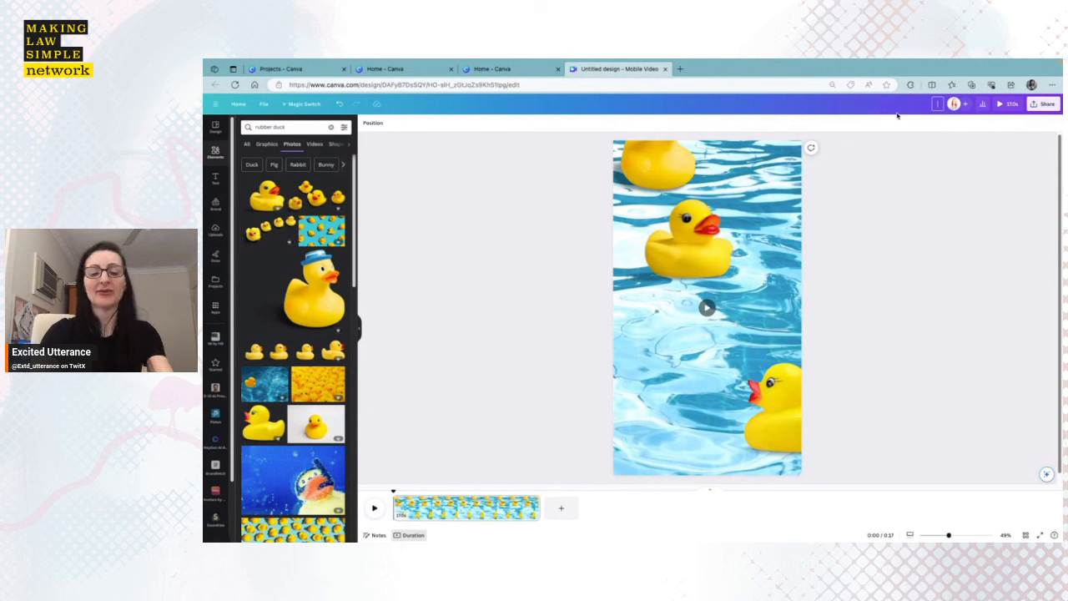
Step: Rename the design as "My 3 duckies"
type("My")
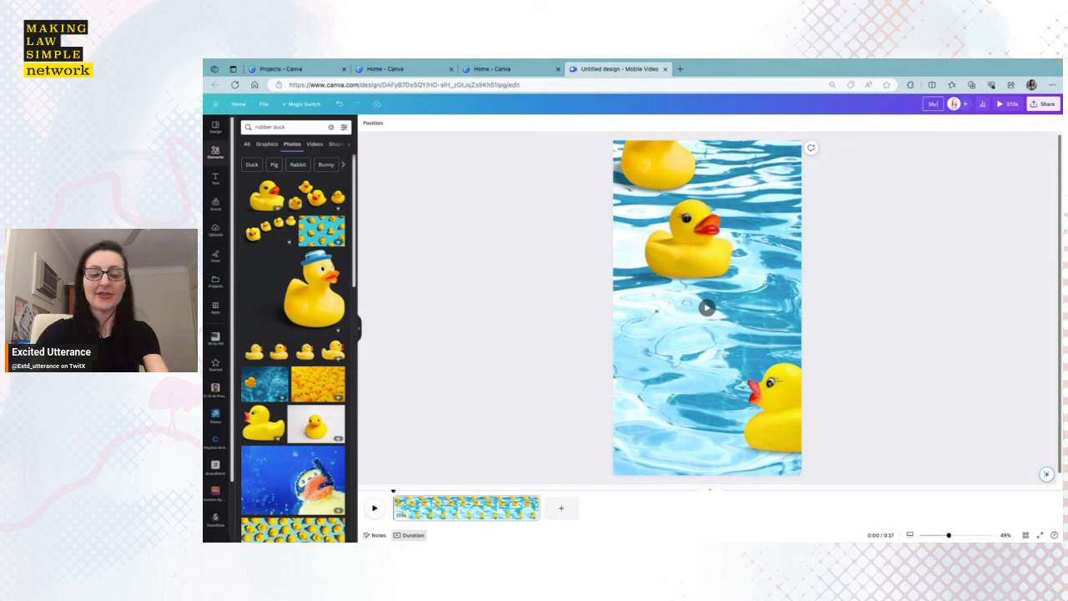
type(" 3 duckies")
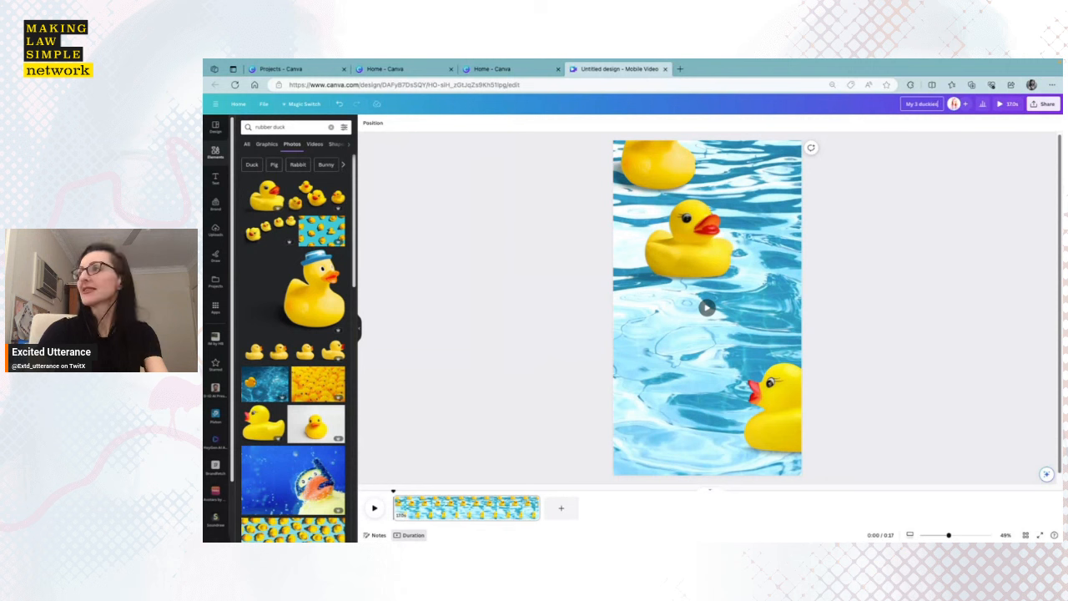
key("Return")
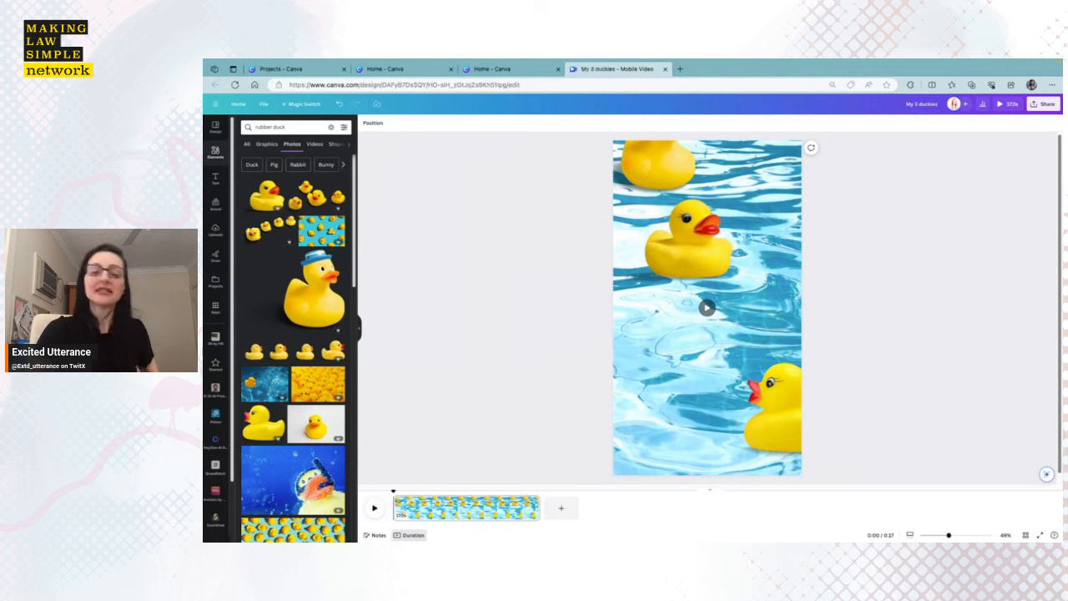
Step: Review the download file types, keep MP4 Video, and close the download options without exporting
left_click(1042, 103)
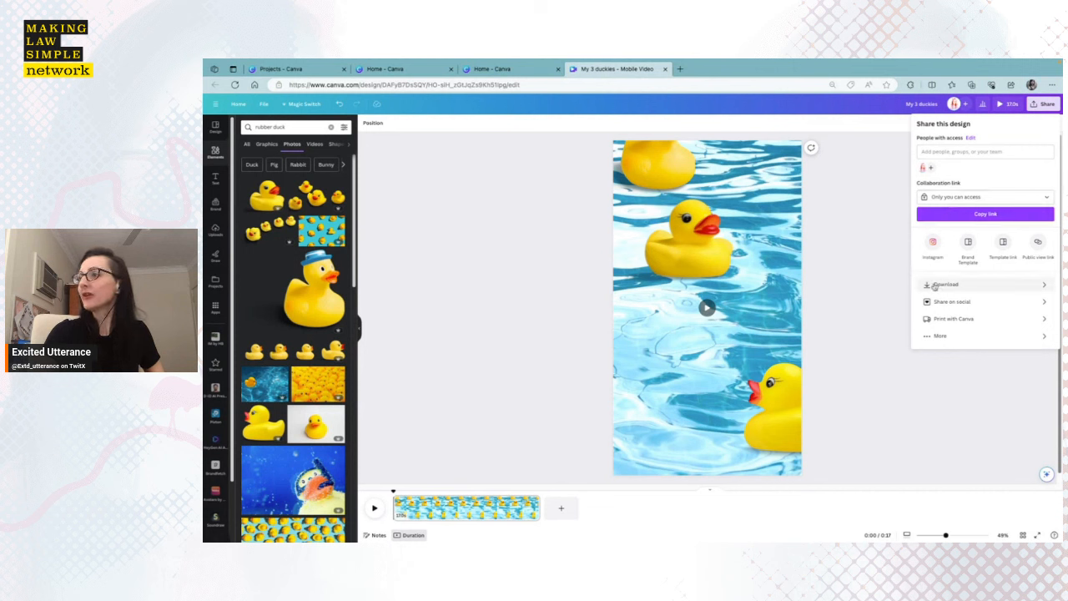
left_click(1034, 288)
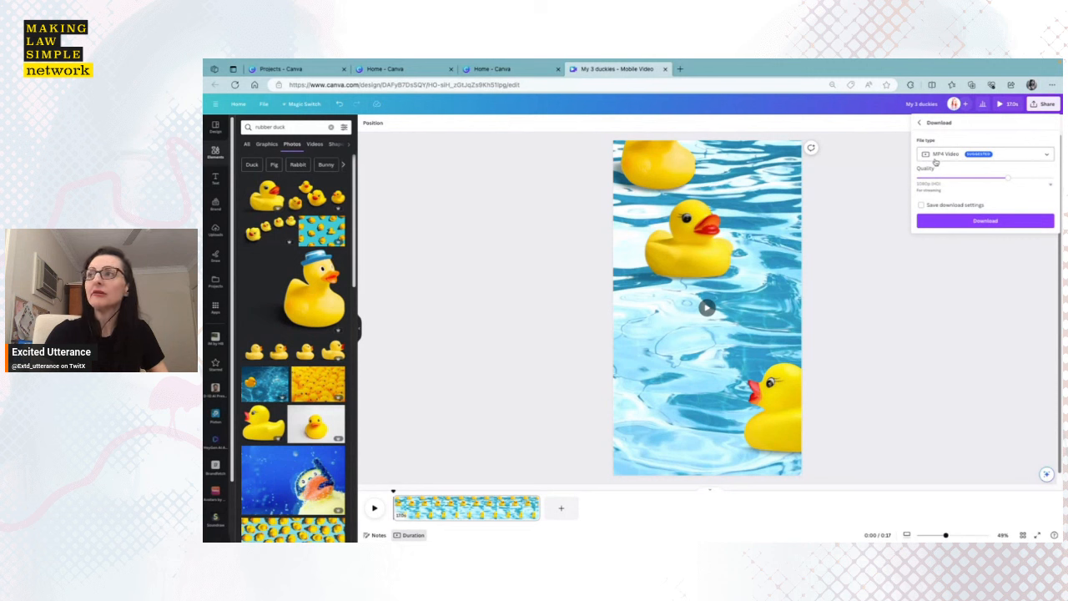
left_click(935, 160)
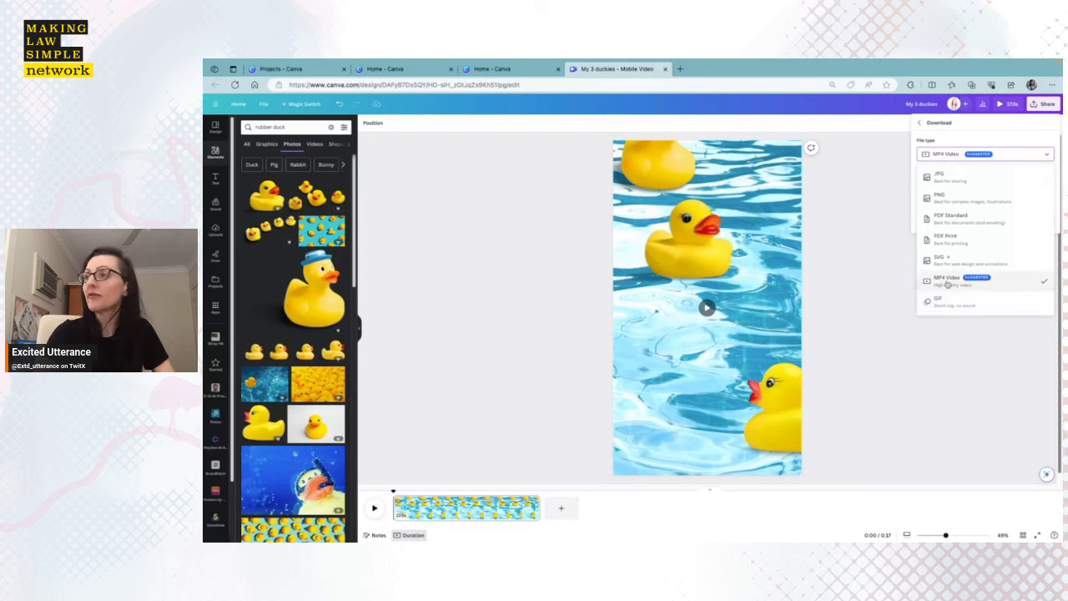
left_click(948, 284)
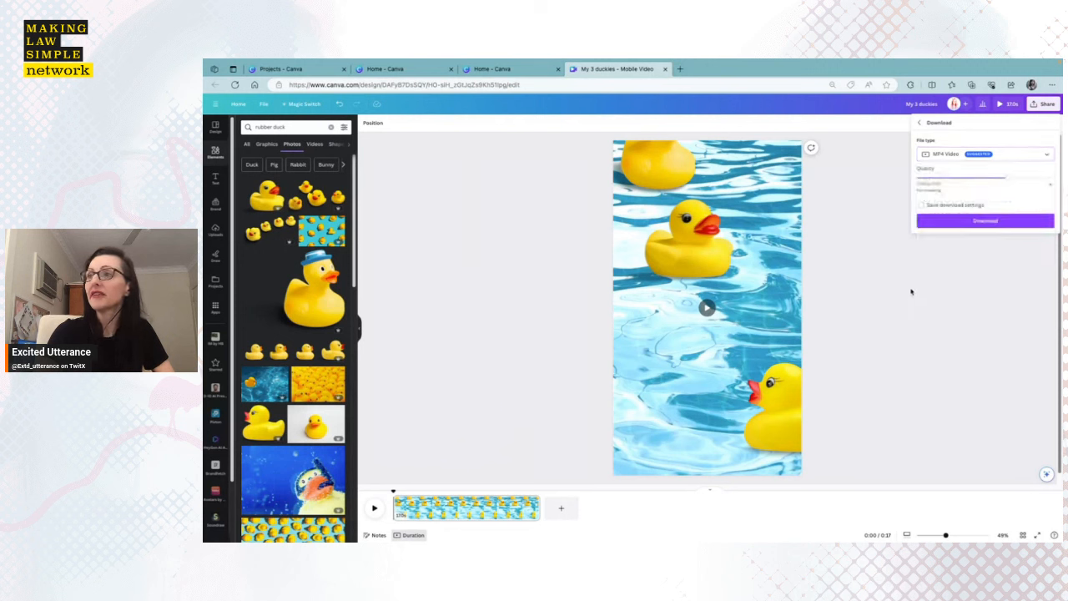
left_click(851, 303)
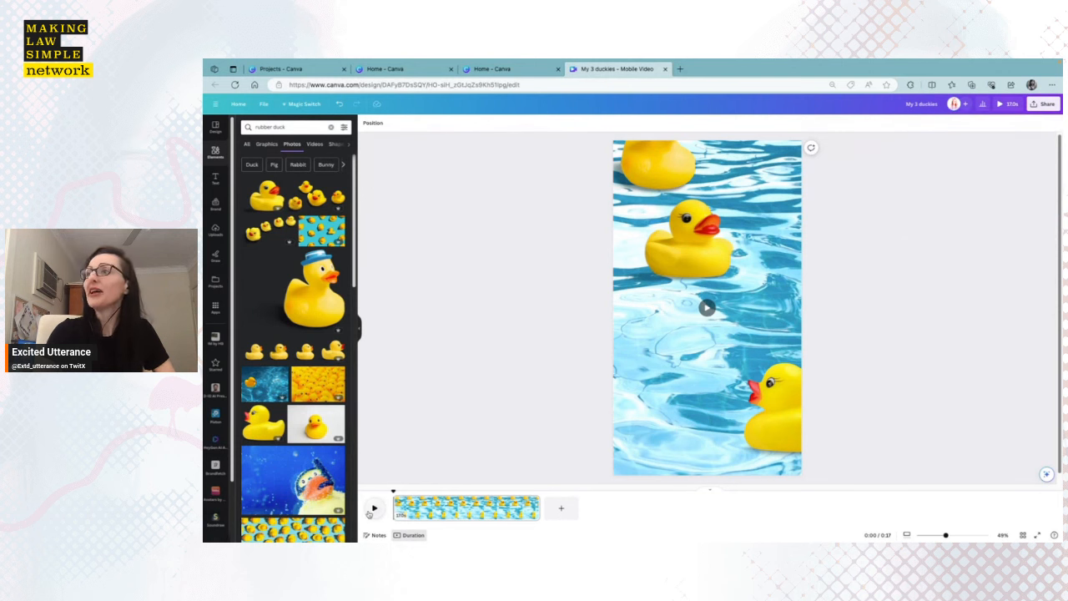
Step: Replay the finished duck video in the full preview
left_click(1001, 103)
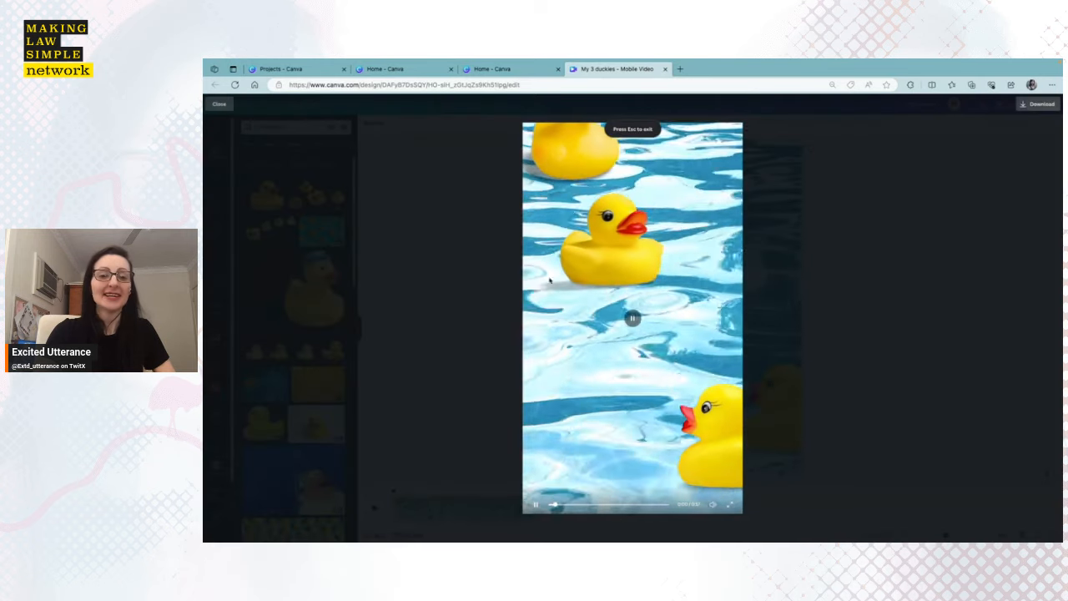